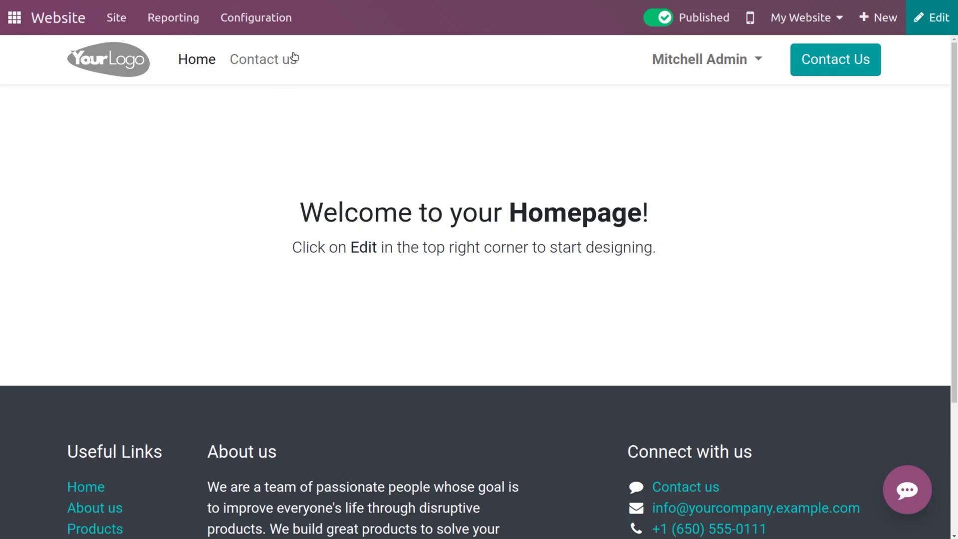
- Review the website settings and open the configuration of the YourWebsite.com live chat channel
left_click(294, 25)
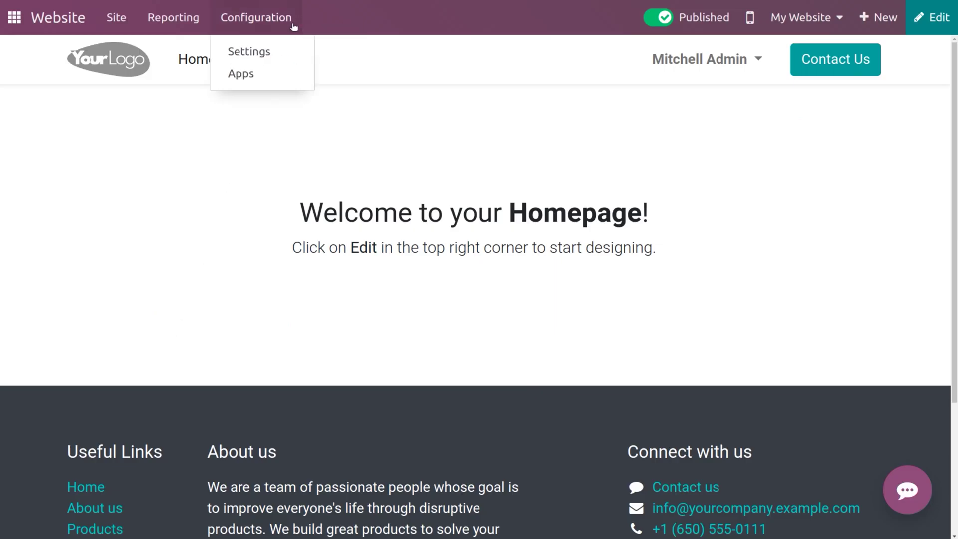
left_click(292, 60)
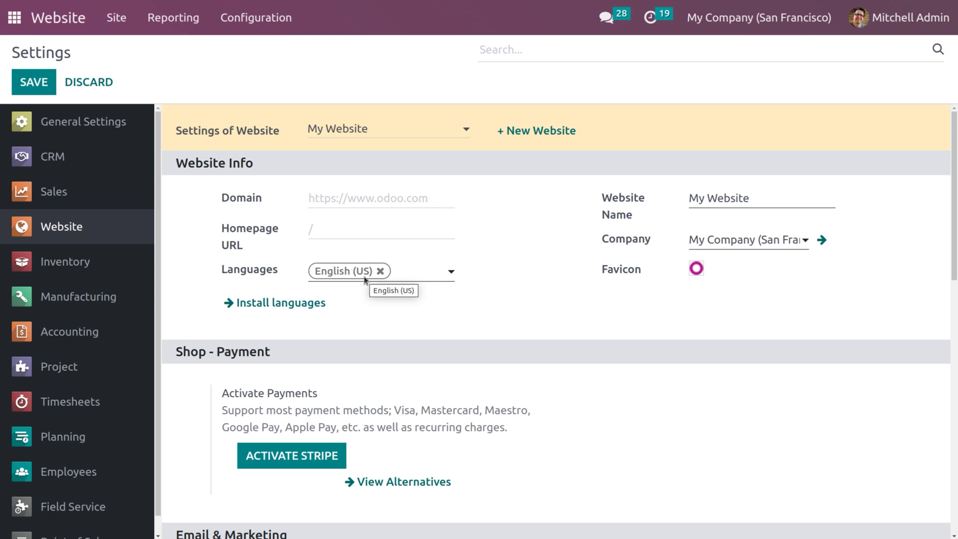
scroll(364, 280, "down", 10)
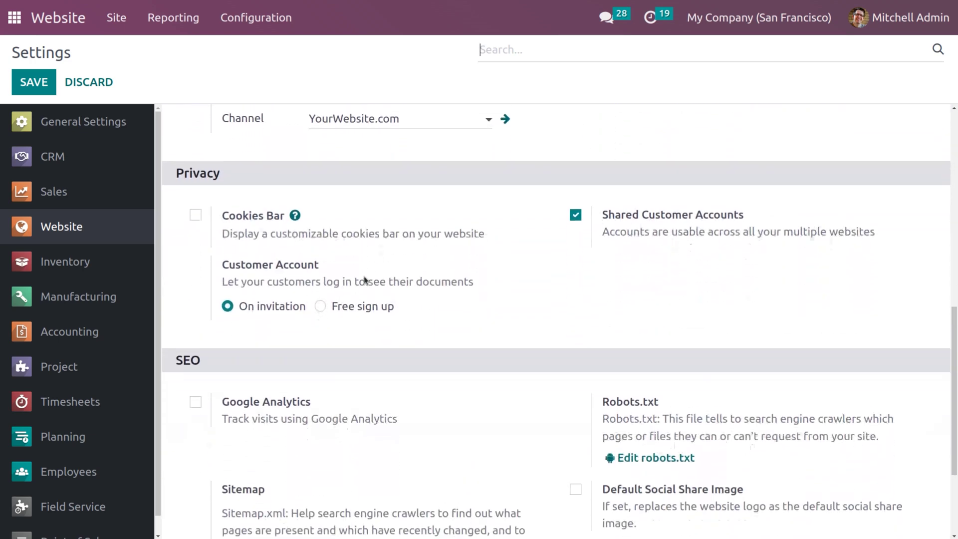
scroll(365, 280, "down", 3)
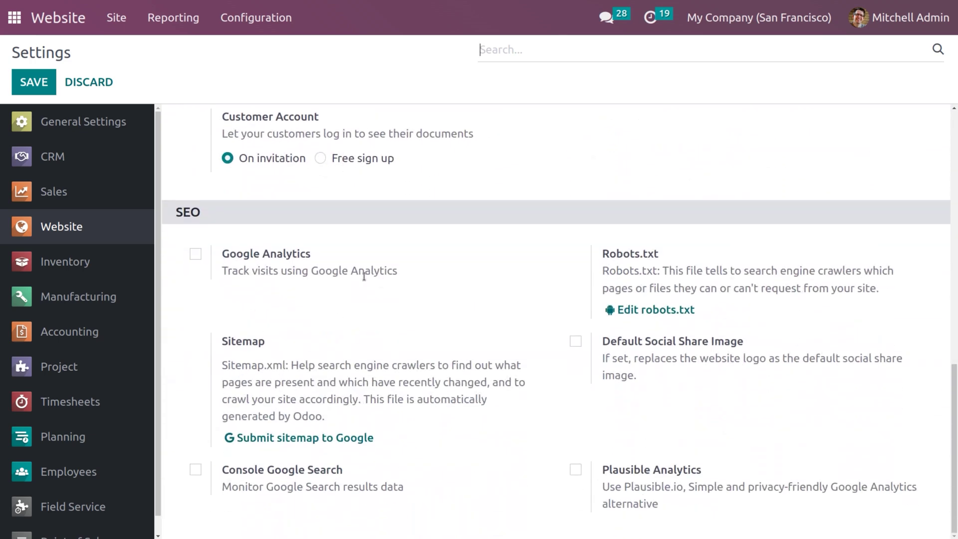
scroll(355, 432, "up", 8)
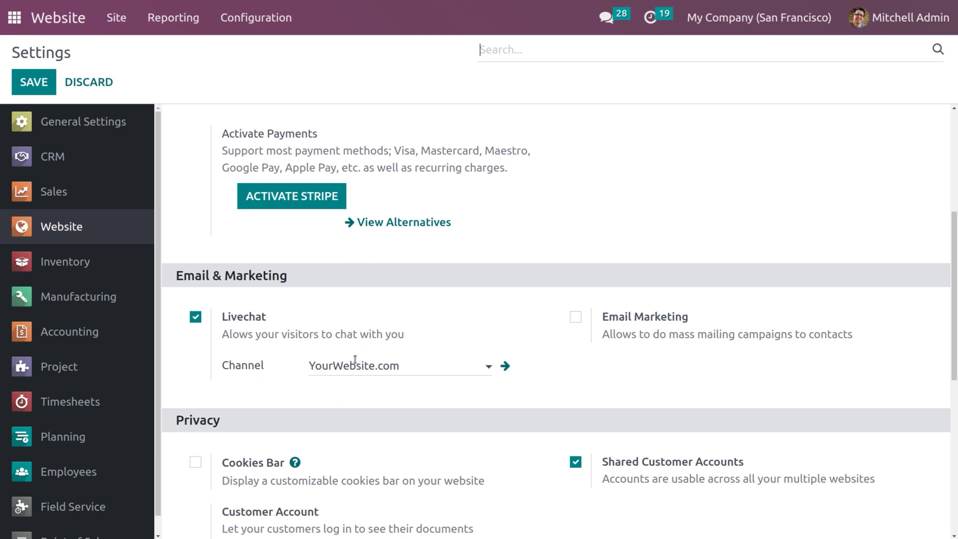
left_click(505, 367)
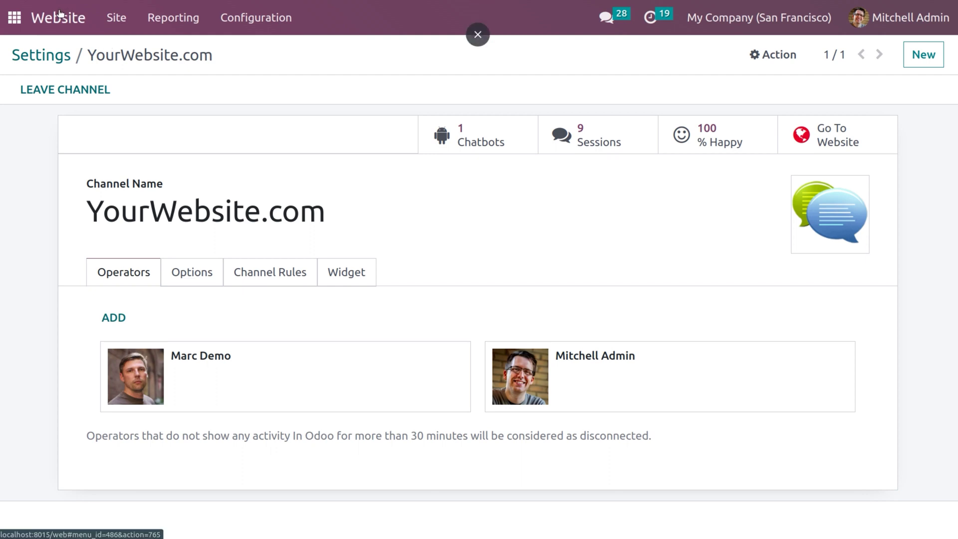
- Start a new channel in the Live Chat app and name it Tourchannel.com
left_click(14, 19)
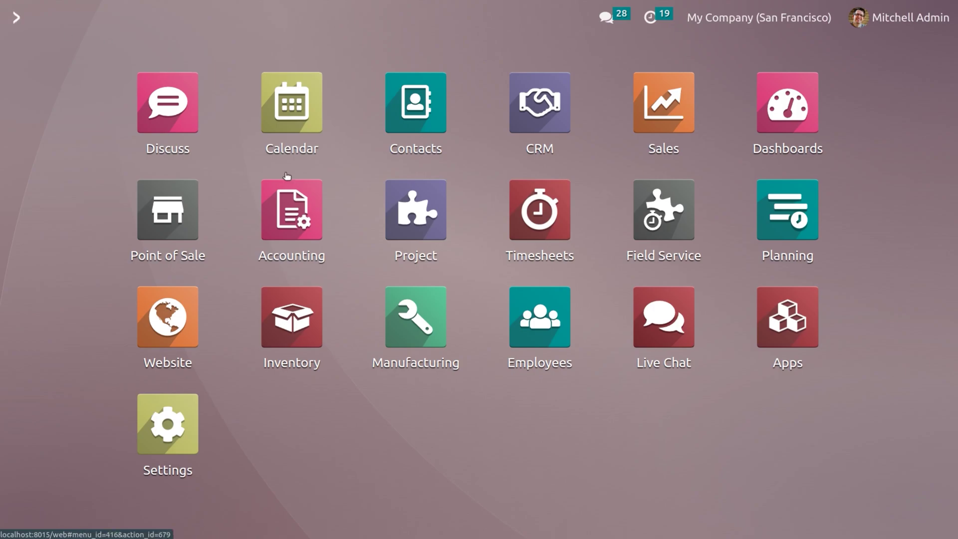
left_click(647, 318)
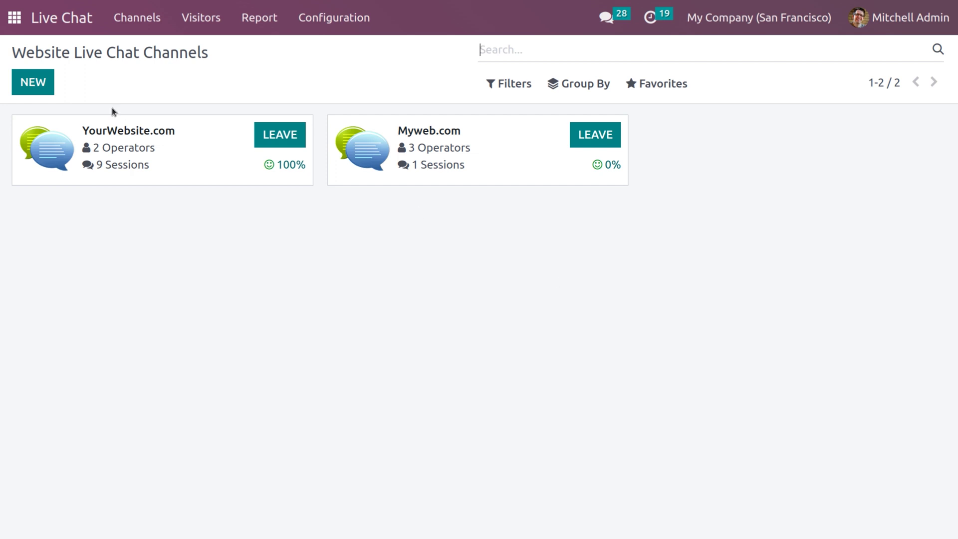
left_click(39, 88)
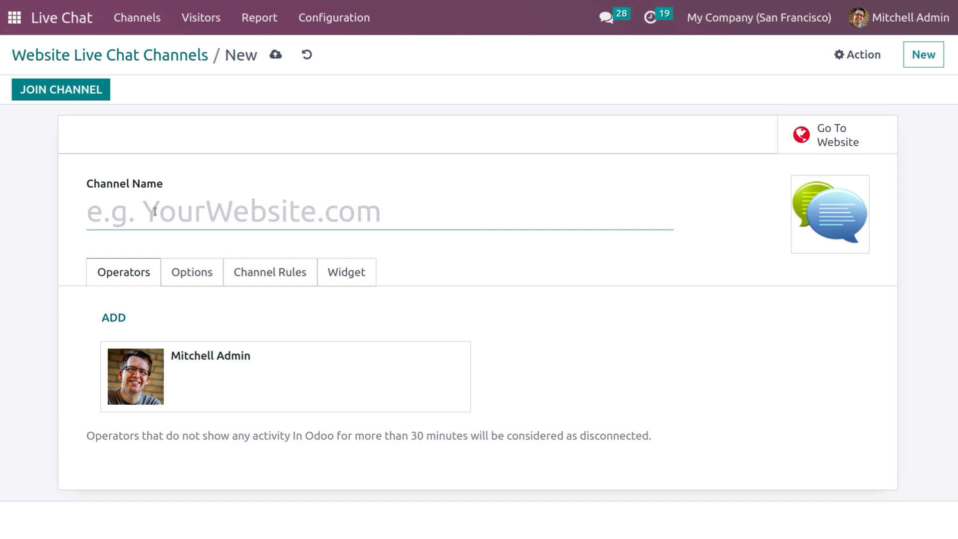
type("Tourchannel.com")
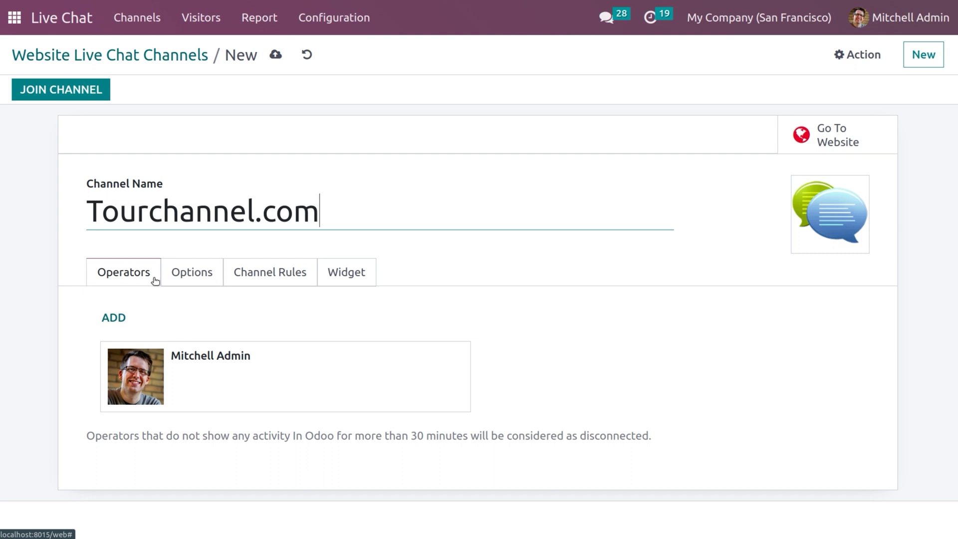
- Add both available users as operators of the Tourchannel.com channel
left_click(129, 330)
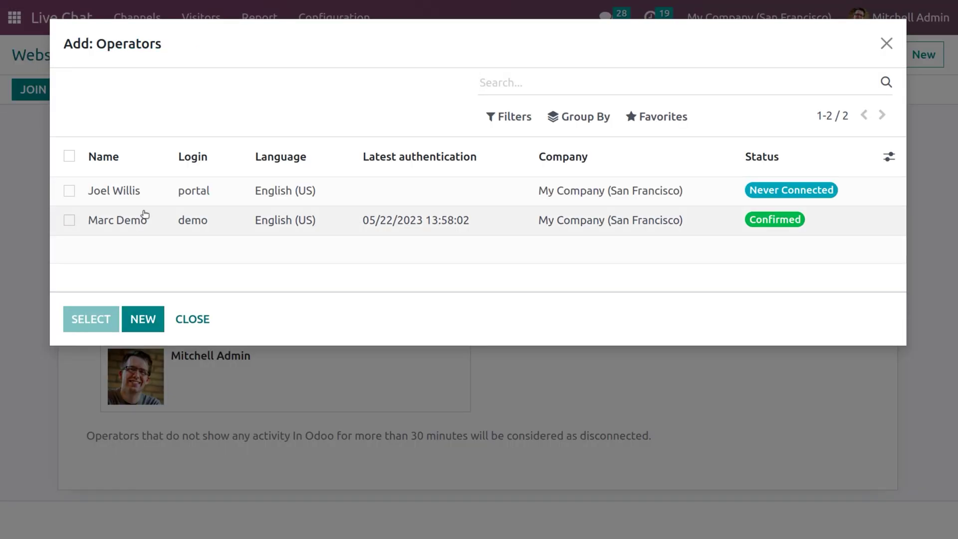
left_click(69, 192)
left_click(69, 220)
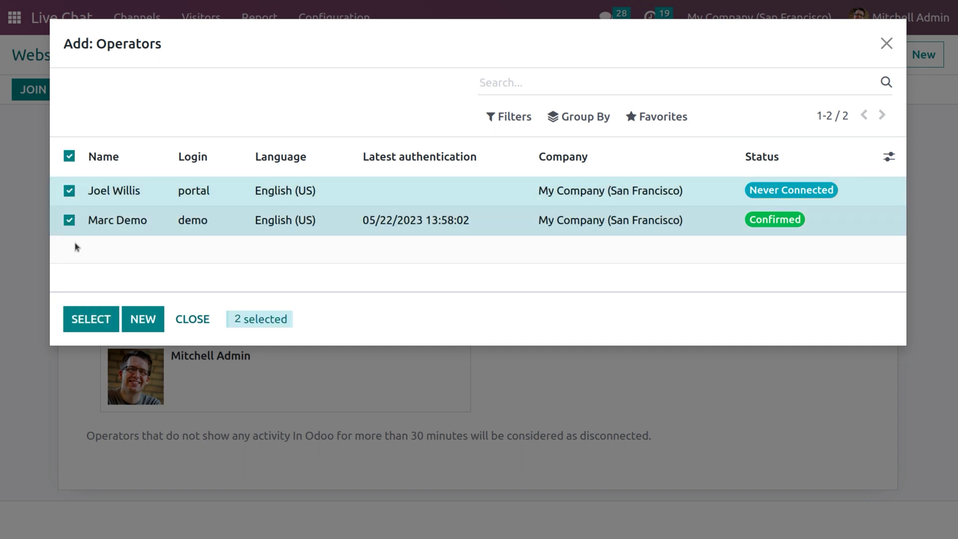
left_click(99, 319)
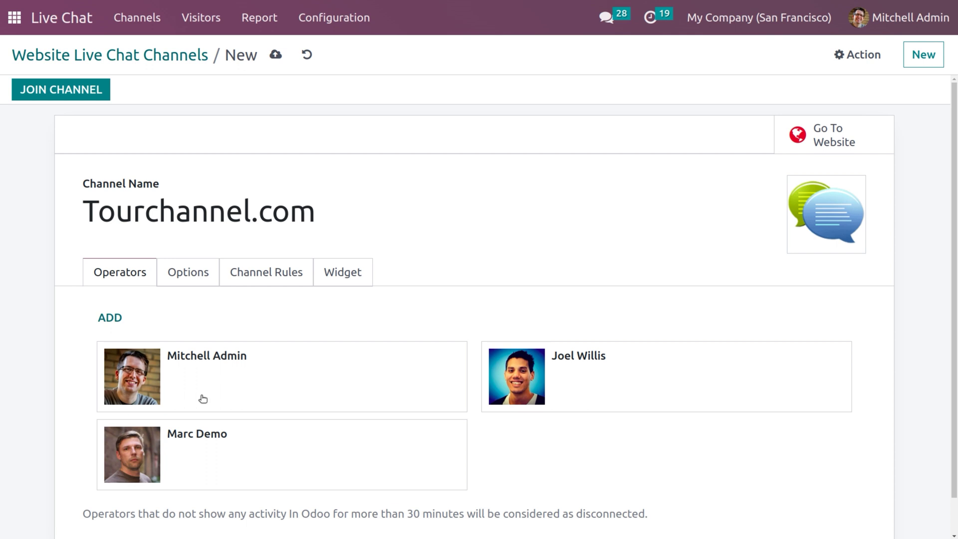
- Change the channel's livechat button background color to a light pinkish purple, RGB 207, 154, 214
scroll(203, 398, "down", 1)
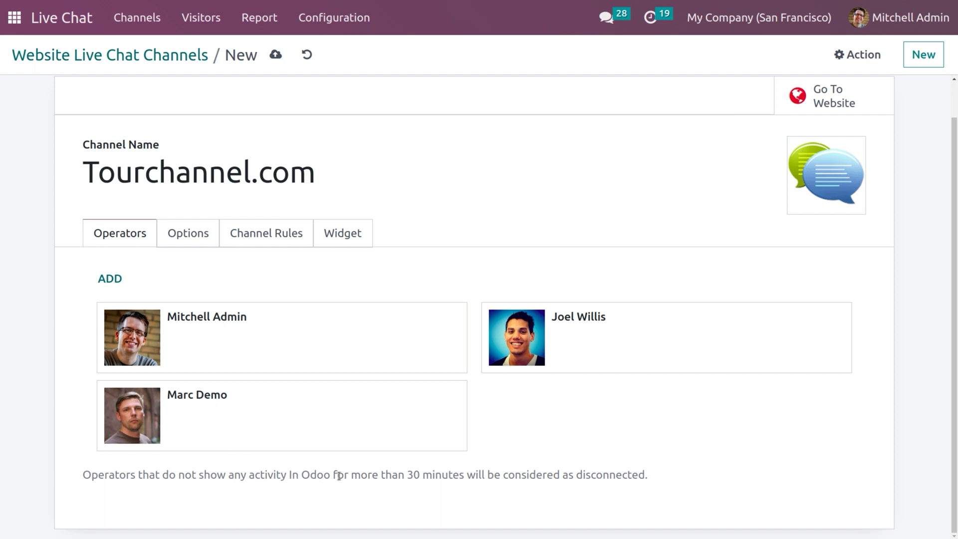
left_click(198, 244)
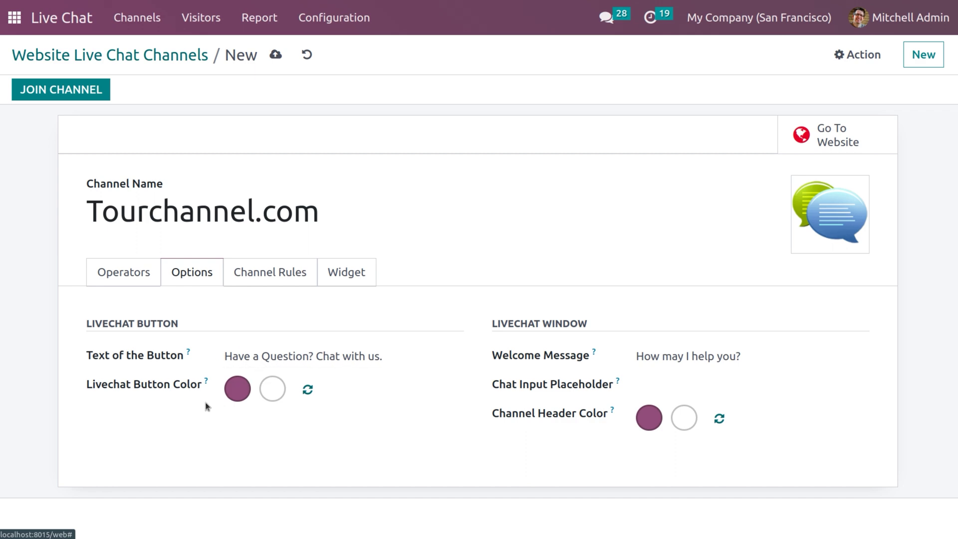
left_click(234, 387)
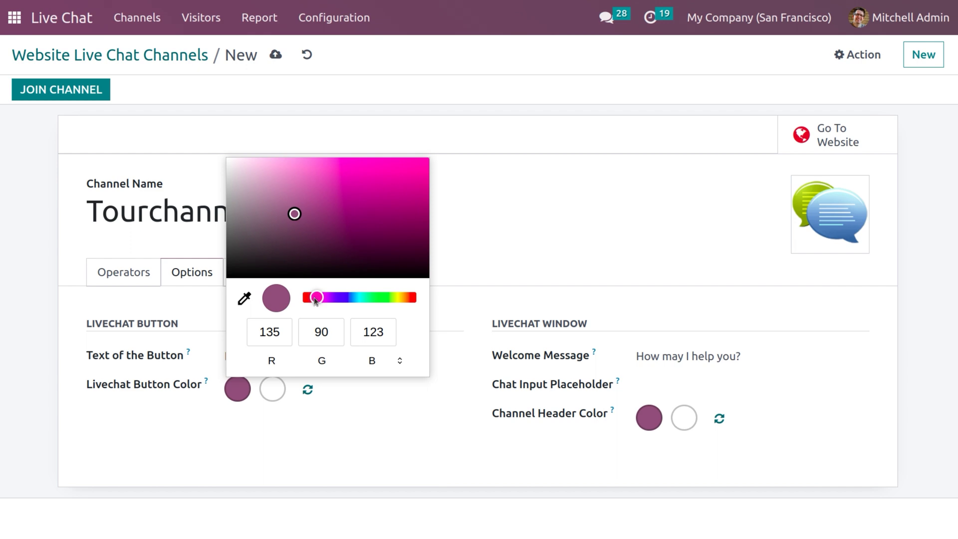
left_click_drag(317, 300, 323, 298)
left_click(285, 178)
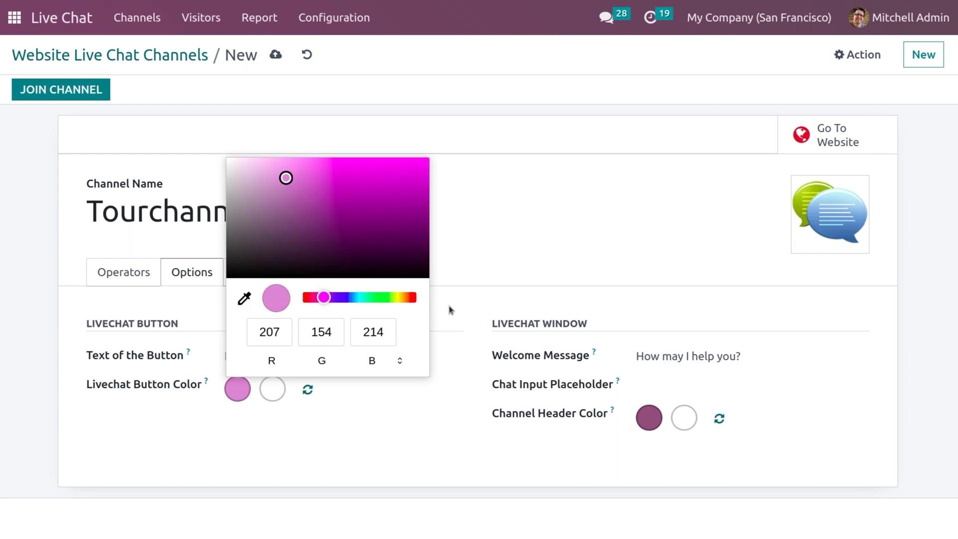
left_click(696, 359)
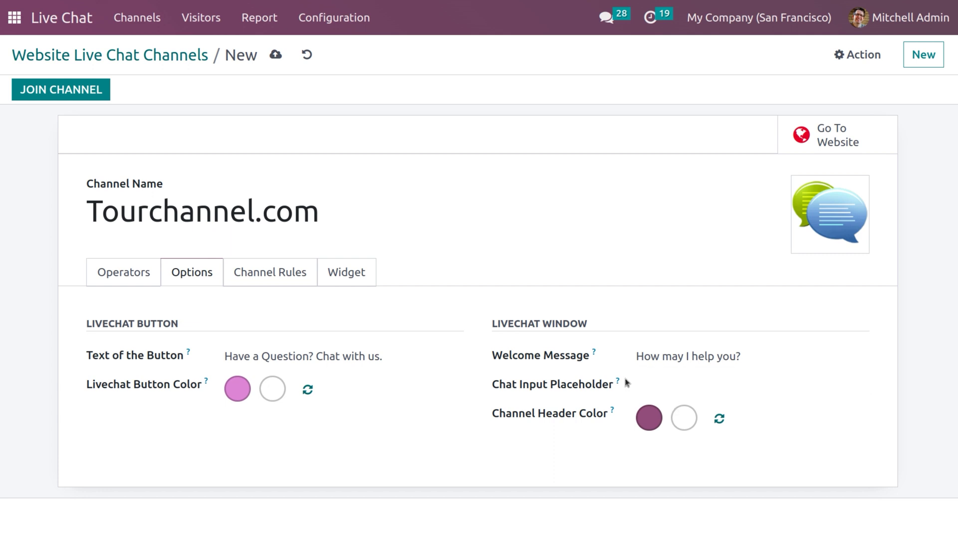
- Change the channel header's background color to a slightly darker, muted purple
mouse_move(618, 382)
left_click(647, 418)
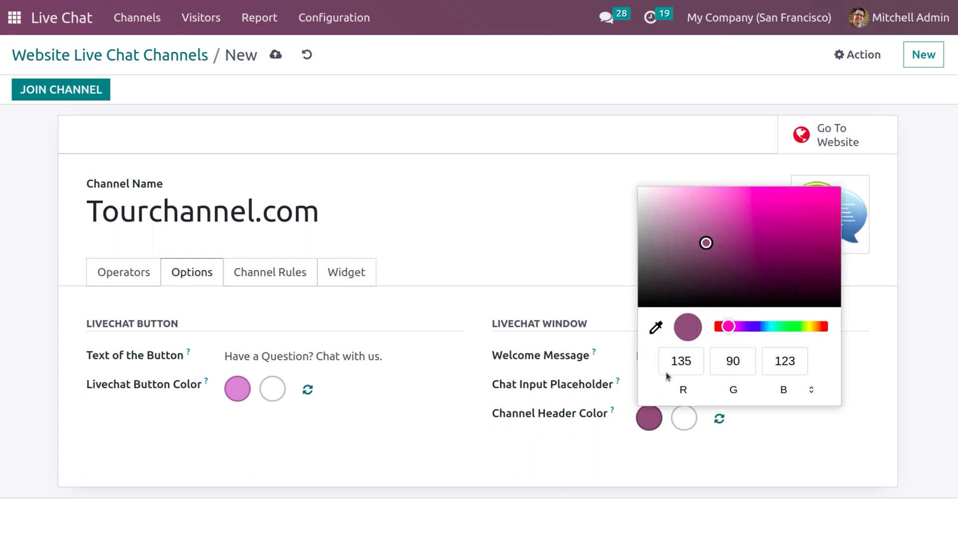
left_click(710, 298)
left_click(293, 81)
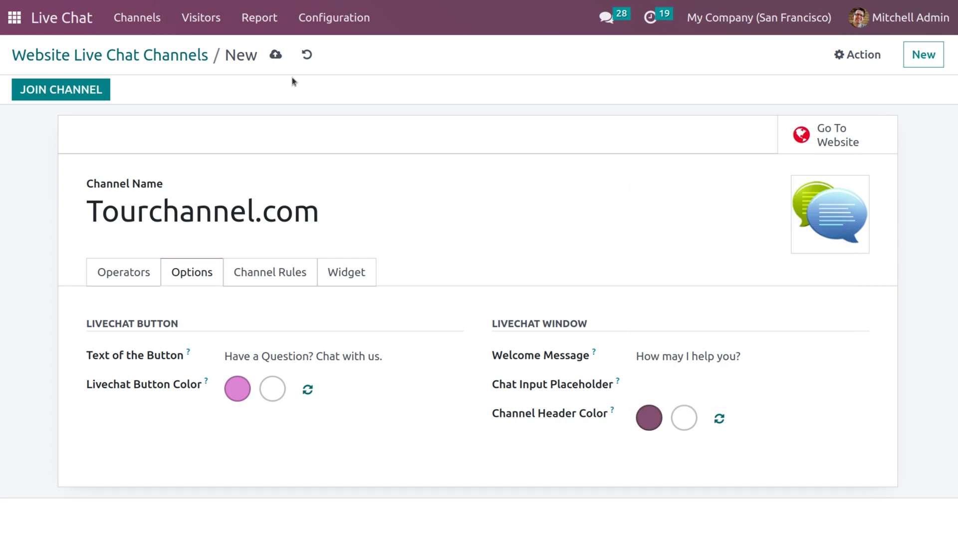
- Create a channel rule that opens the live chat automatically and uses the Welcome Bot chatbot
left_click(283, 279)
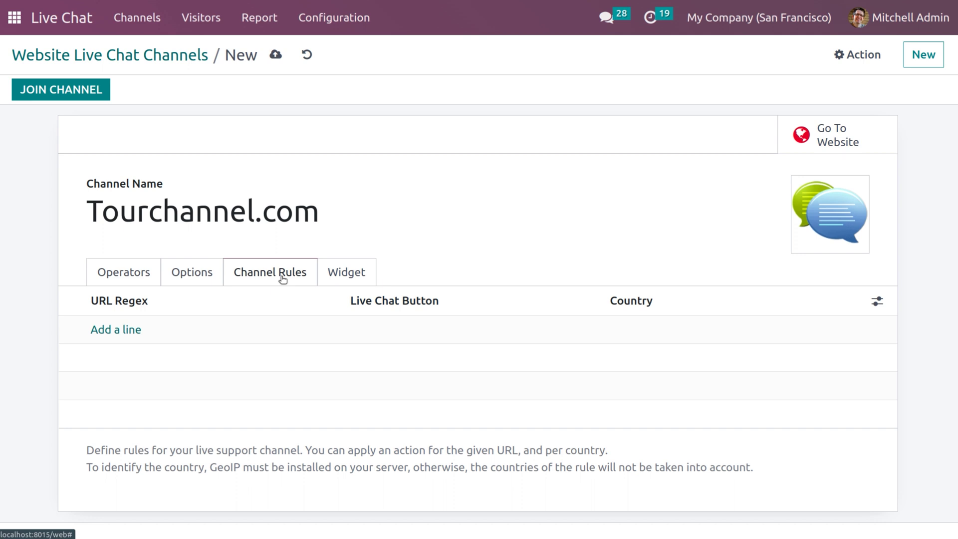
left_click(115, 330)
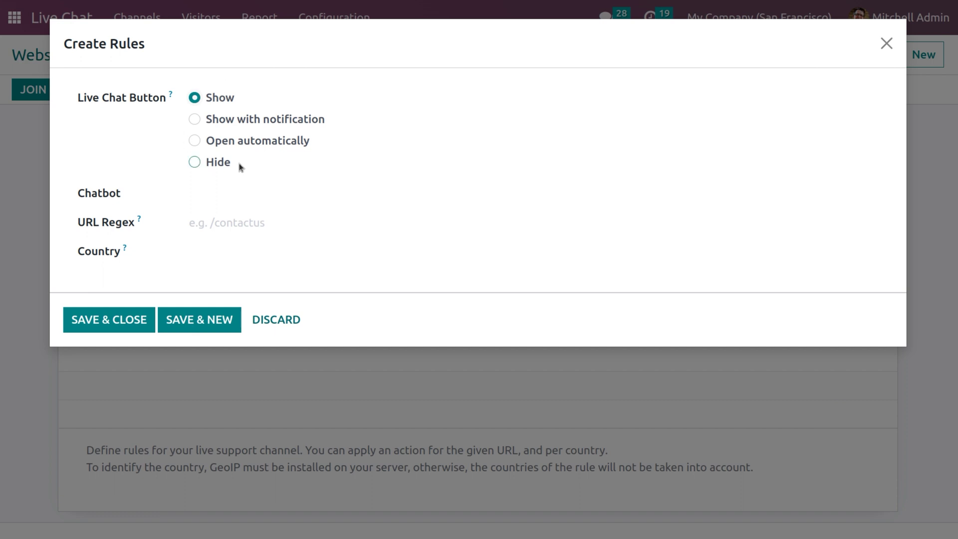
left_click(196, 141)
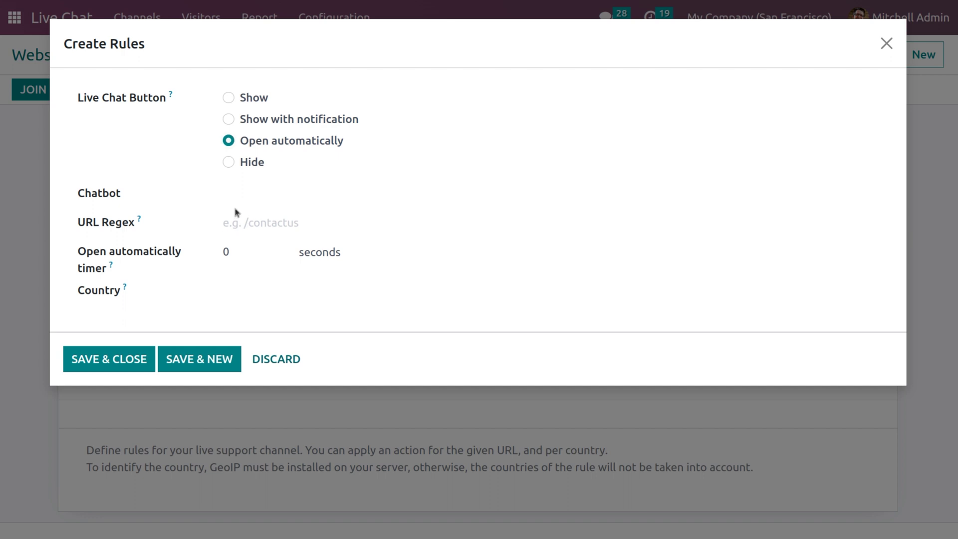
left_click(239, 195)
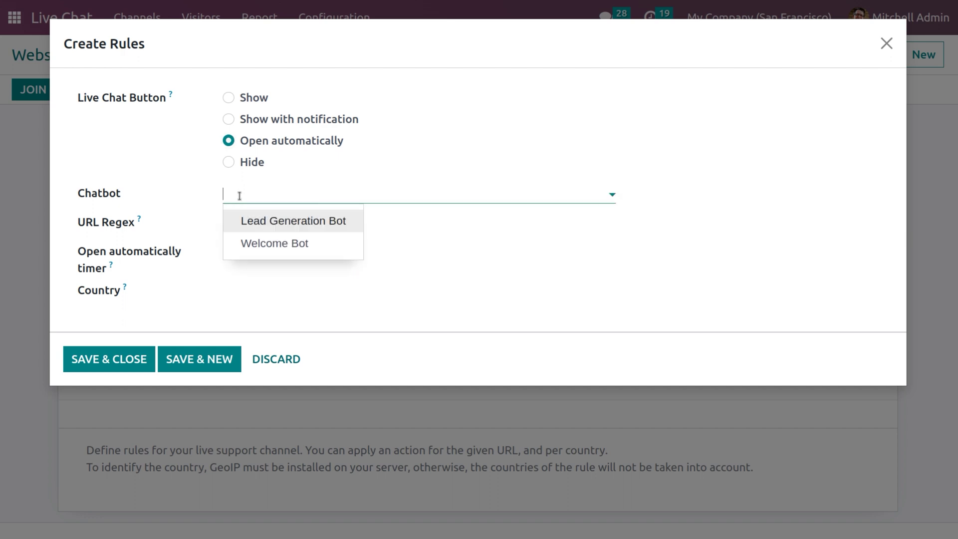
left_click(252, 244)
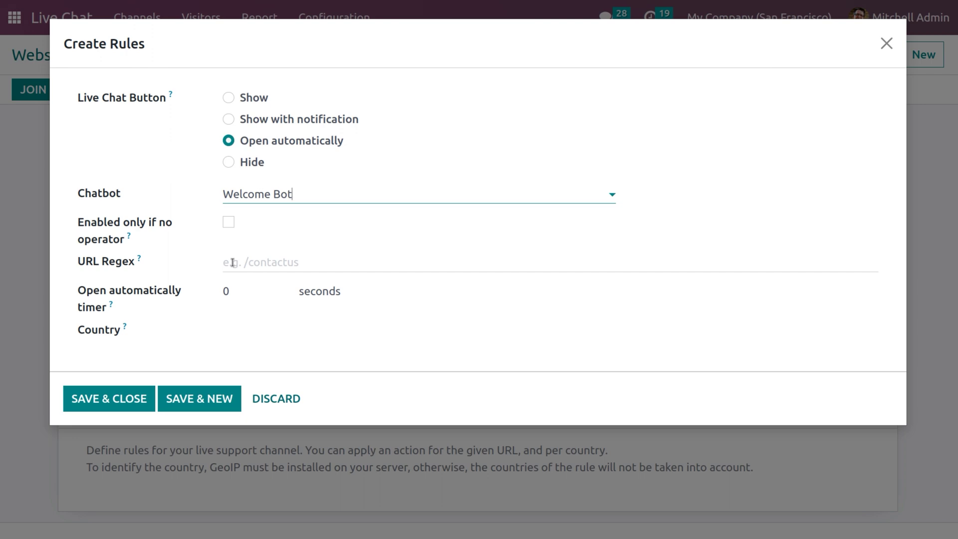
- Set the rule's automatic opening timer to 1 second and its country to United Kingdom, and save the rule
left_click(232, 299)
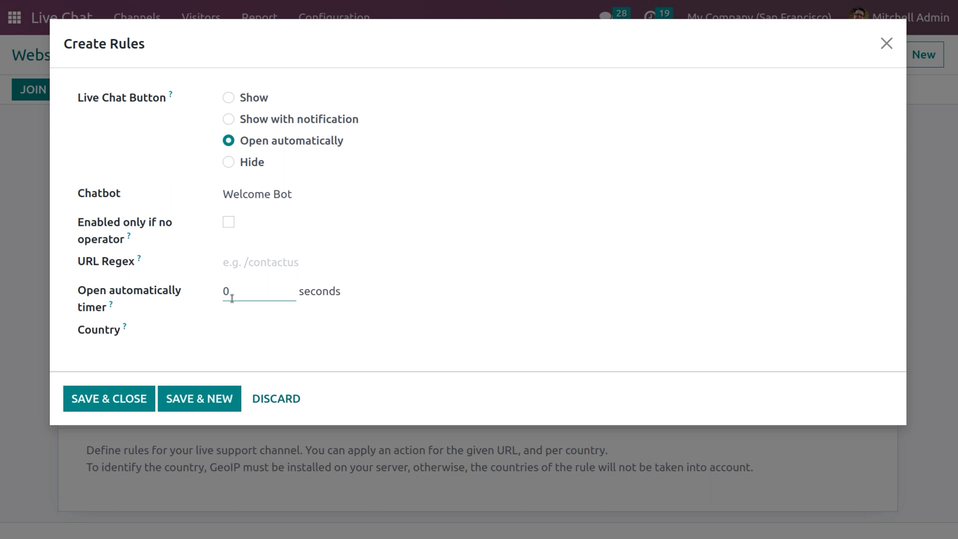
type("1")
key("BackSpace")
key("BackSpace")
type("1")
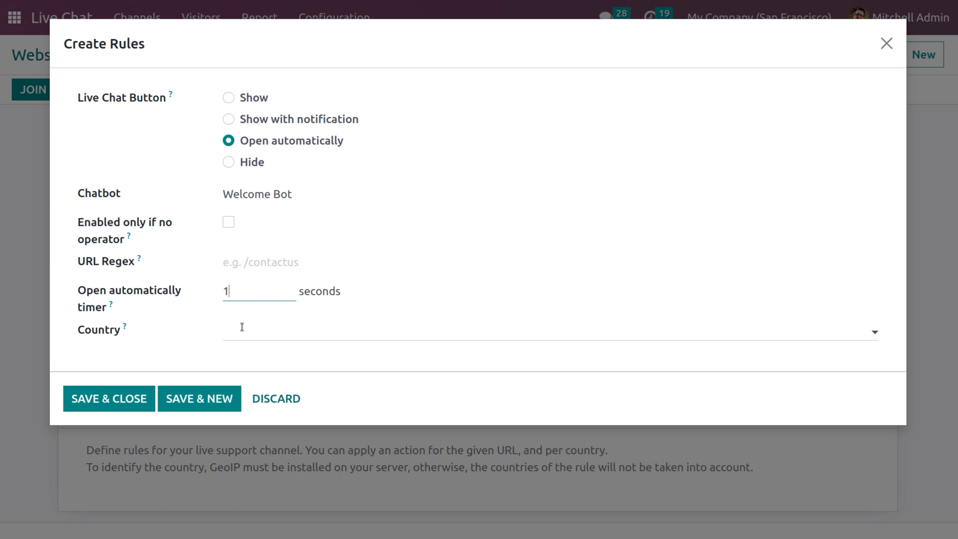
left_click(242, 327)
type("un")
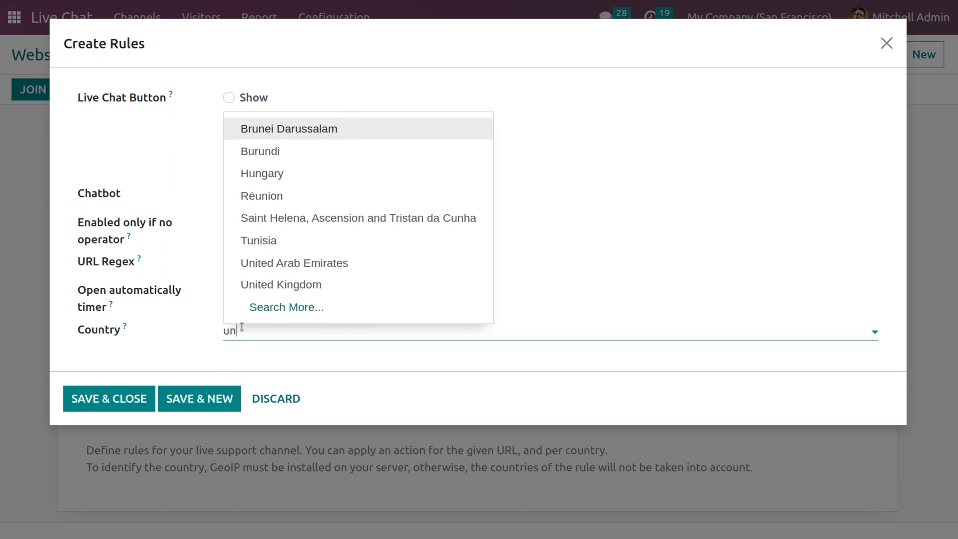
type("ited")
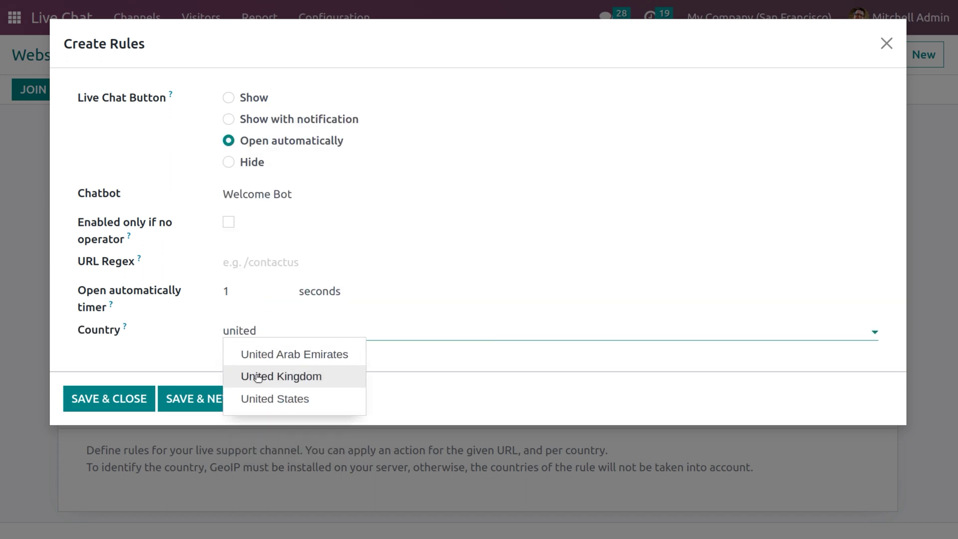
left_click(250, 377)
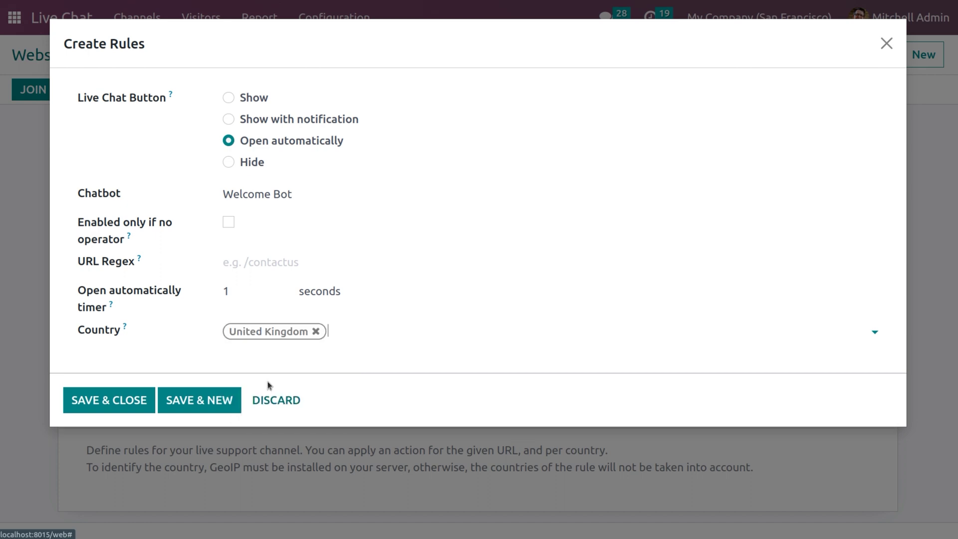
left_click(138, 404)
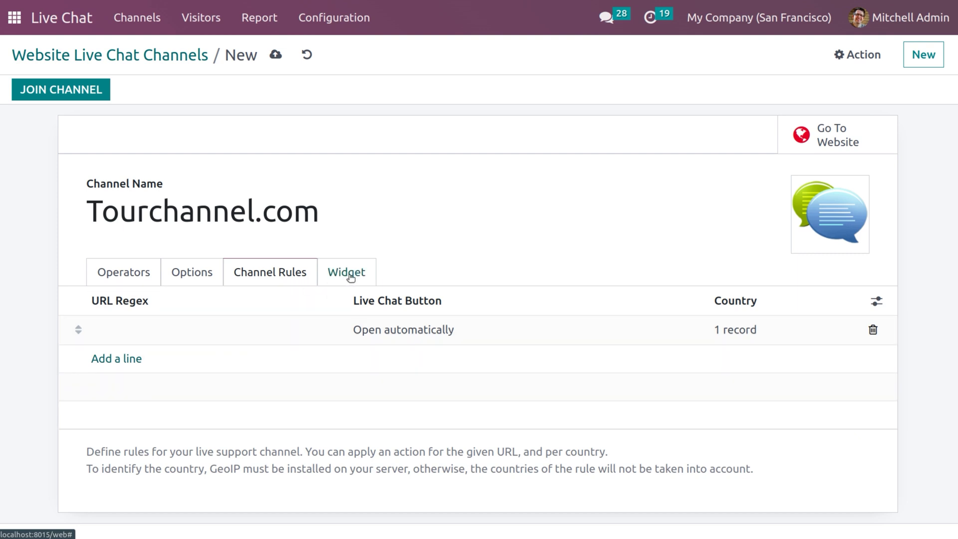
- Check the channel's widget section and review the settings of the automatic opening rule
left_click(351, 278)
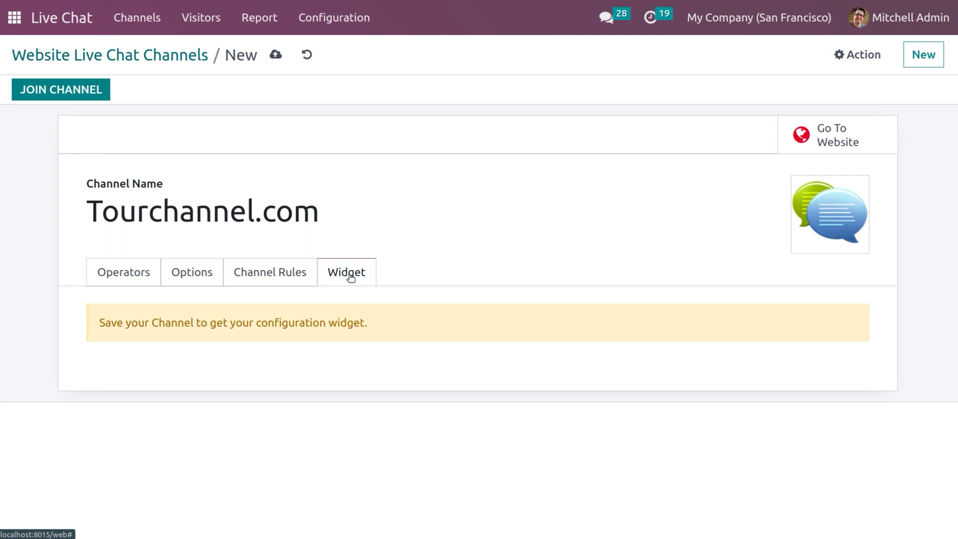
left_click(286, 276)
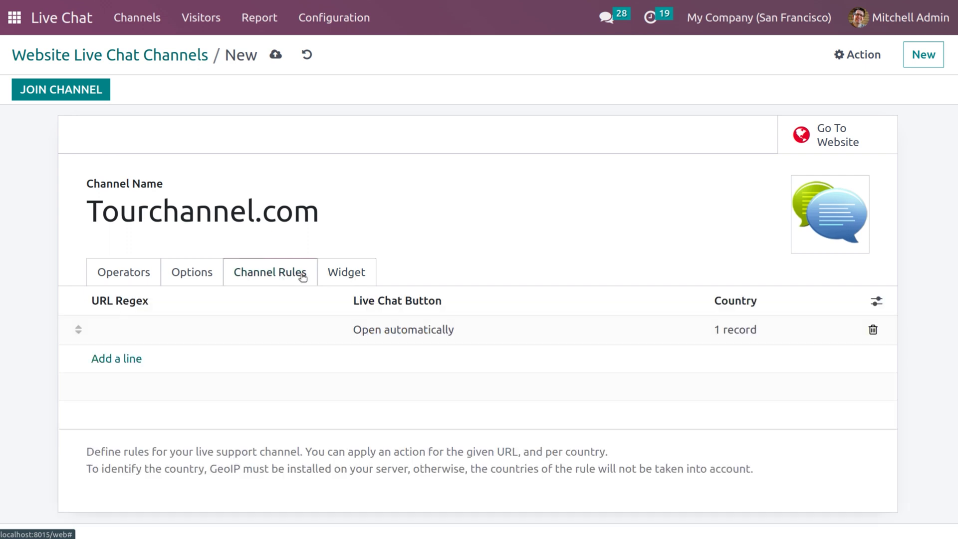
left_click(374, 329)
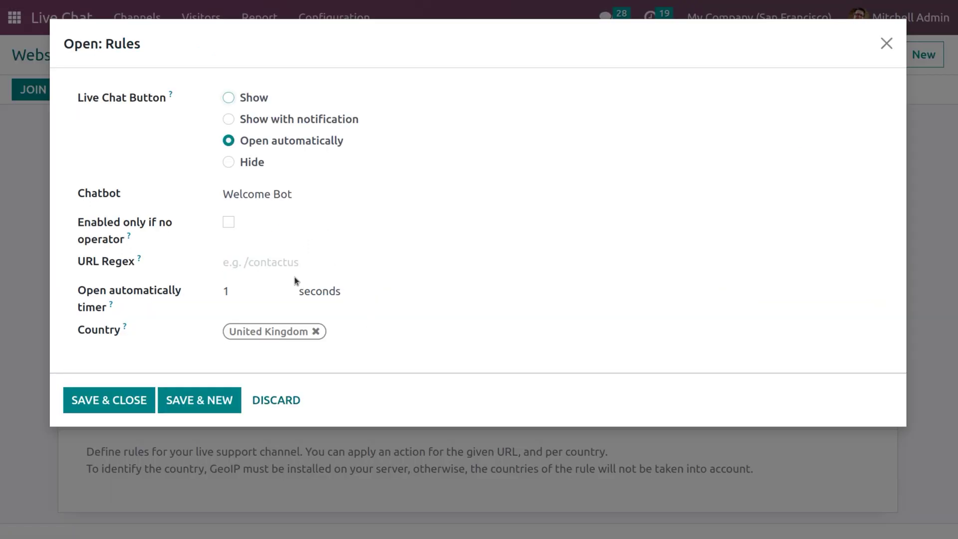
left_click(126, 402)
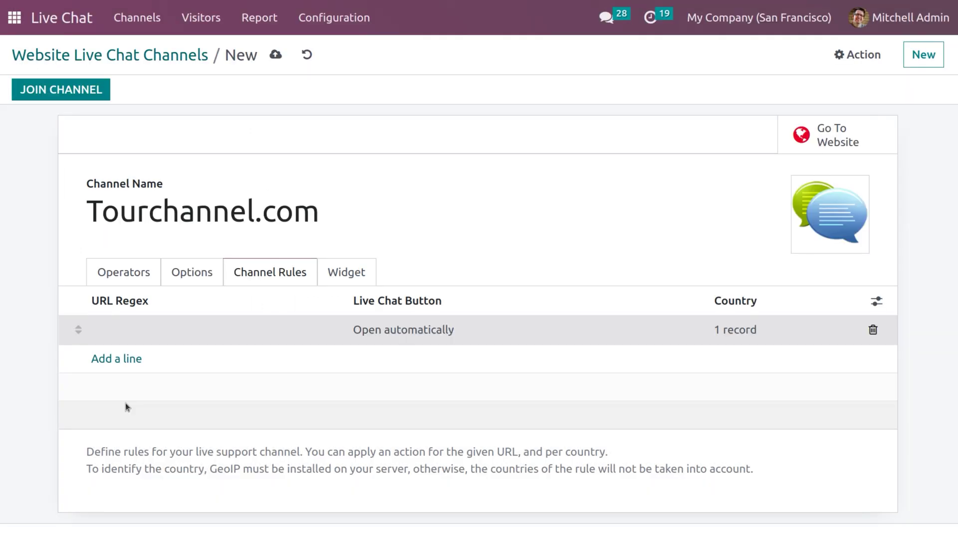
- Save the Tourchannel.com channel and copy its support page URL from the widget instructions
left_click(276, 54)
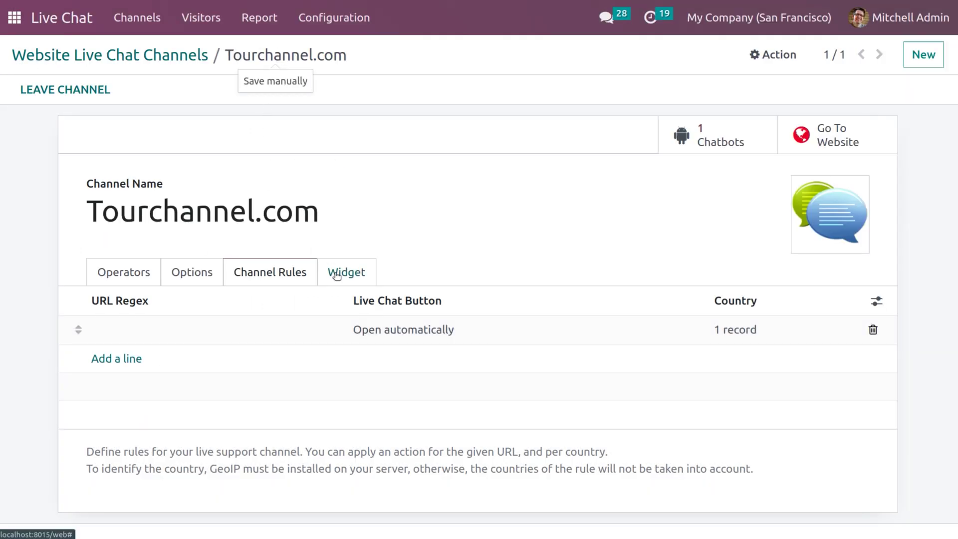
left_click(335, 272)
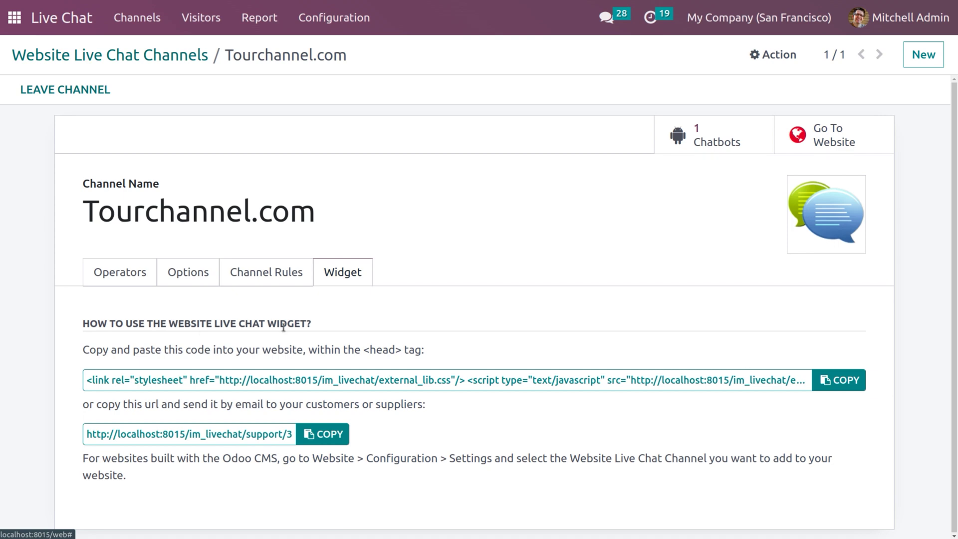
left_click(324, 432)
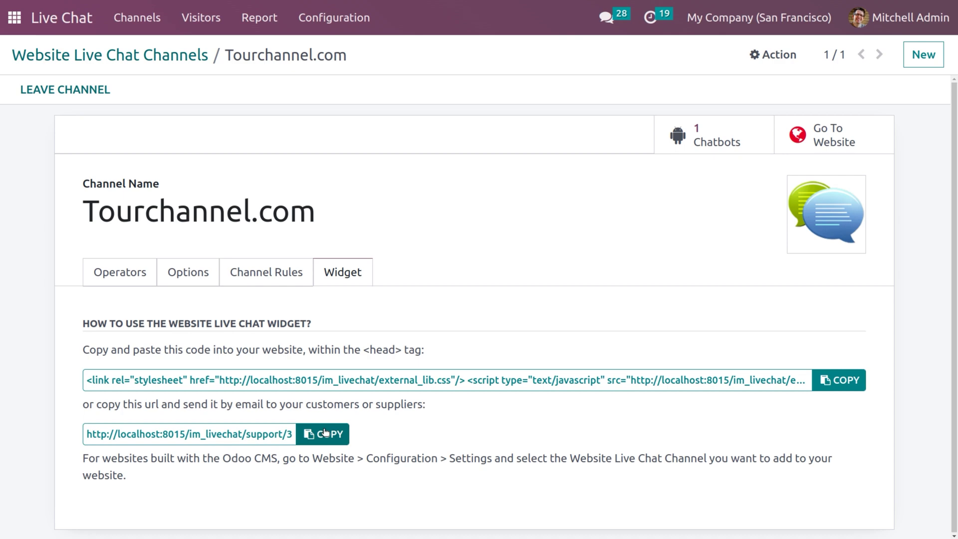
- Publish the Tourchannel.com channel page on the website and return to the channel record
left_click(801, 135)
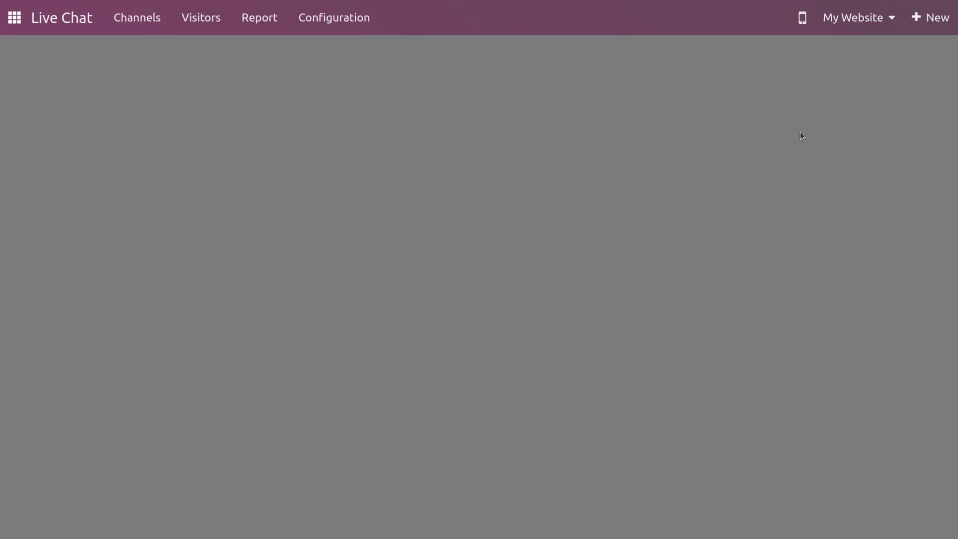
left_click(536, 18)
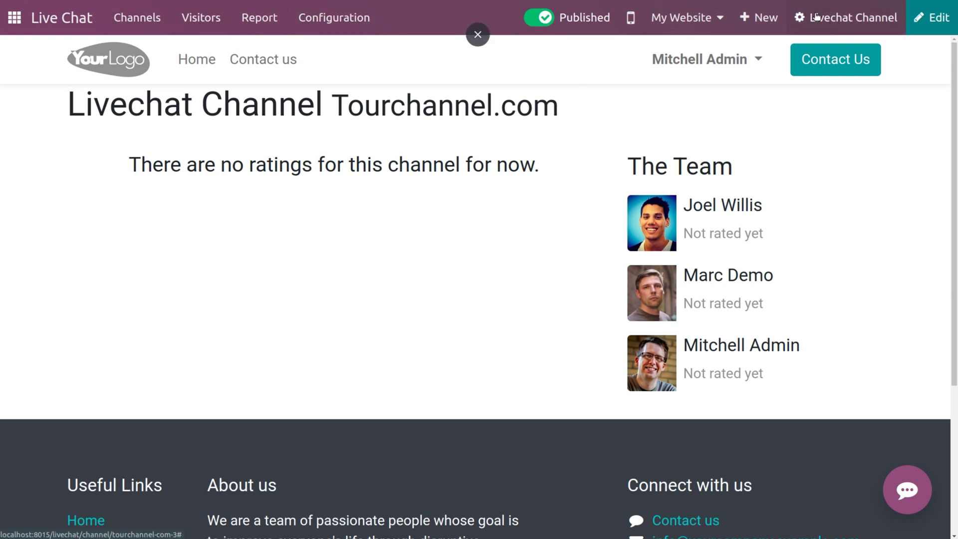
left_click(835, 20)
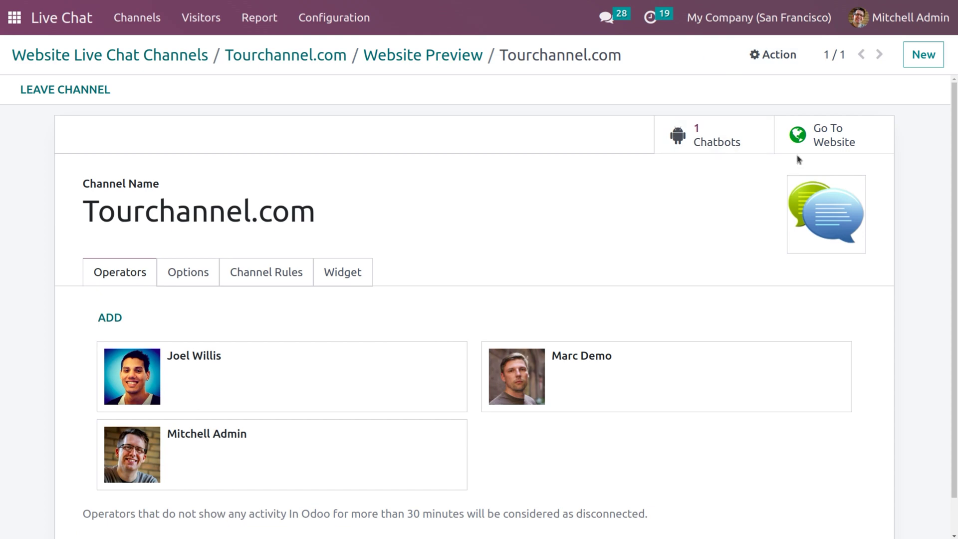
- Review the script of the channel's Welcome Bot chatbot and return to the list of live chat channels
left_click(735, 148)
scroll(599, 225, "down", 5)
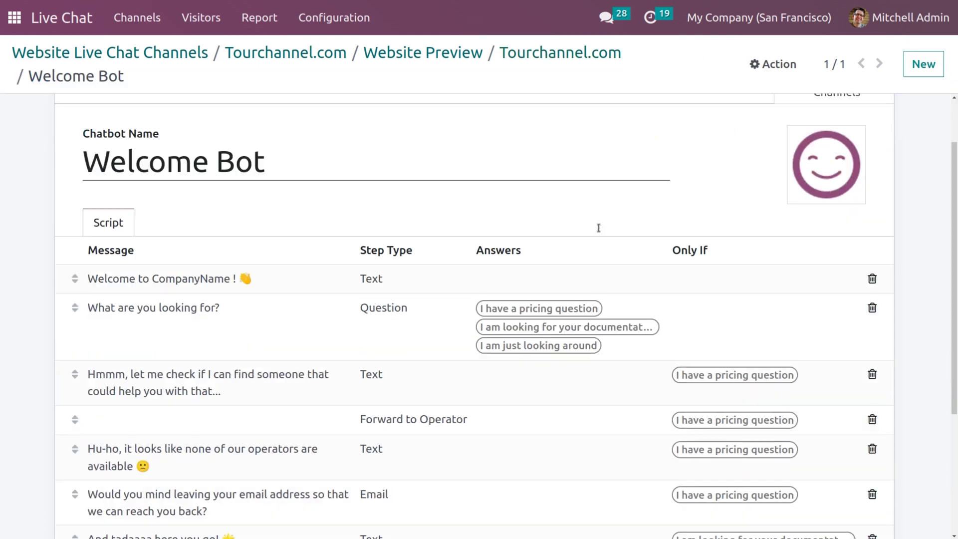
scroll(599, 227, "up", 5)
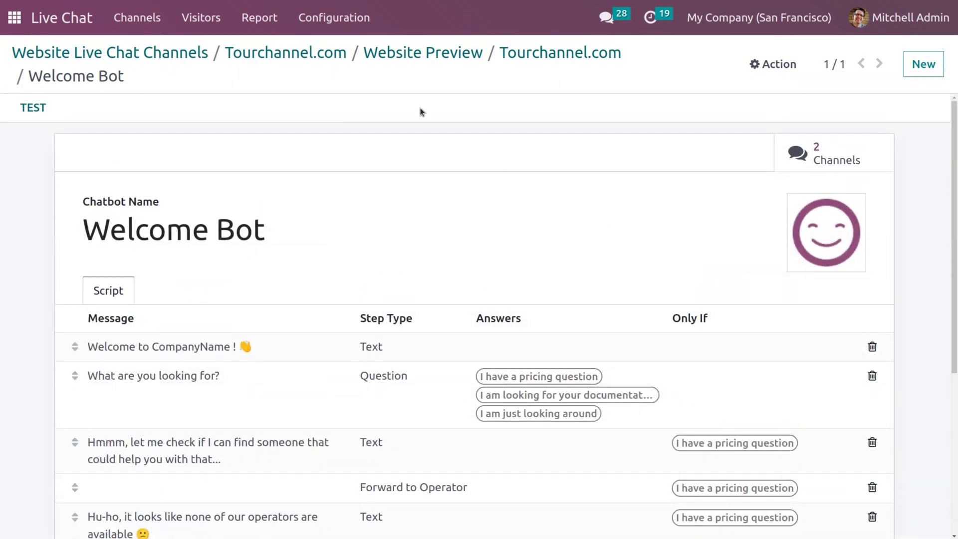
left_click(187, 55)
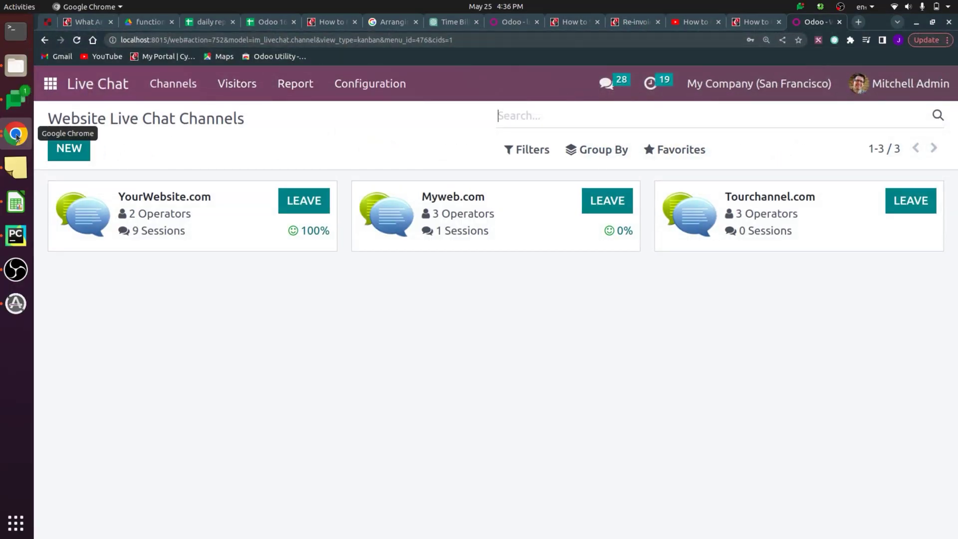
left_click(859, 23)
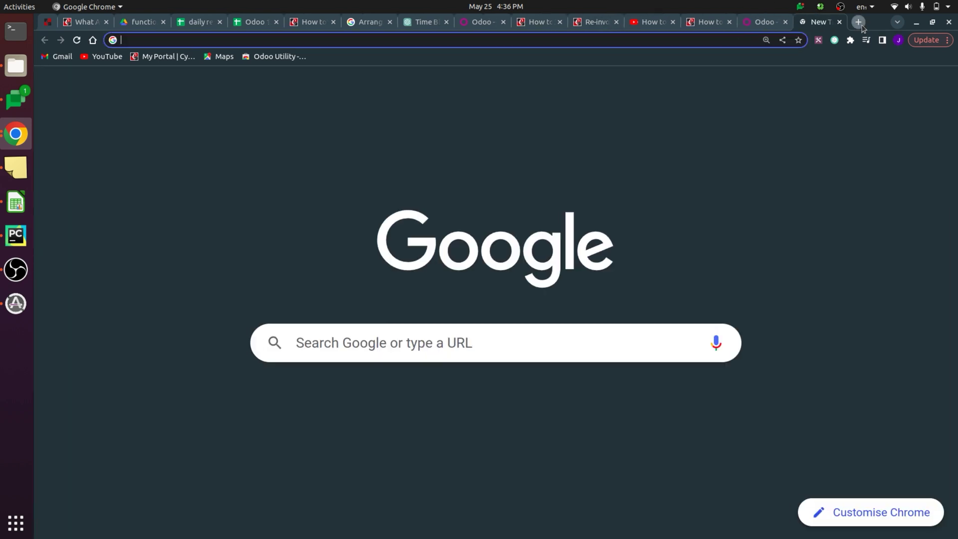
key("ctrl+v")
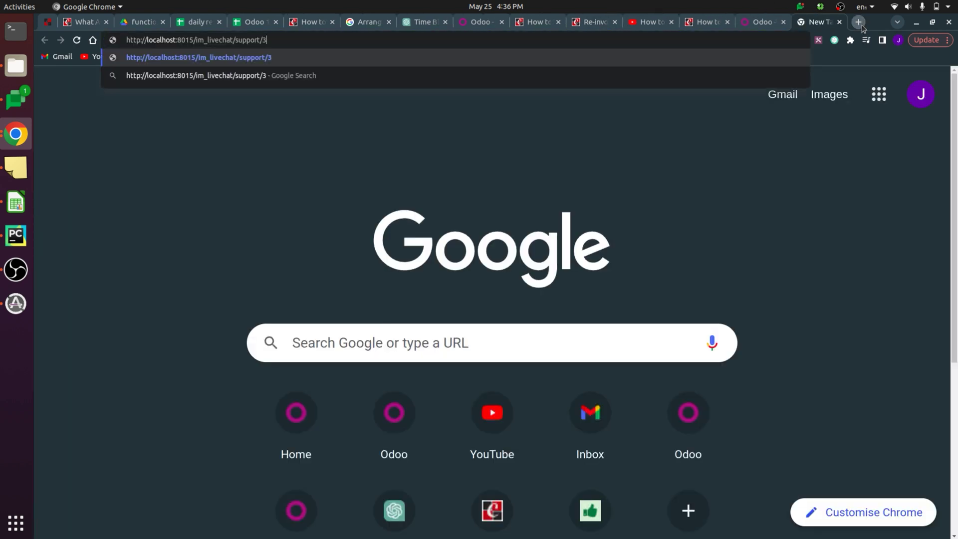
key("Return")
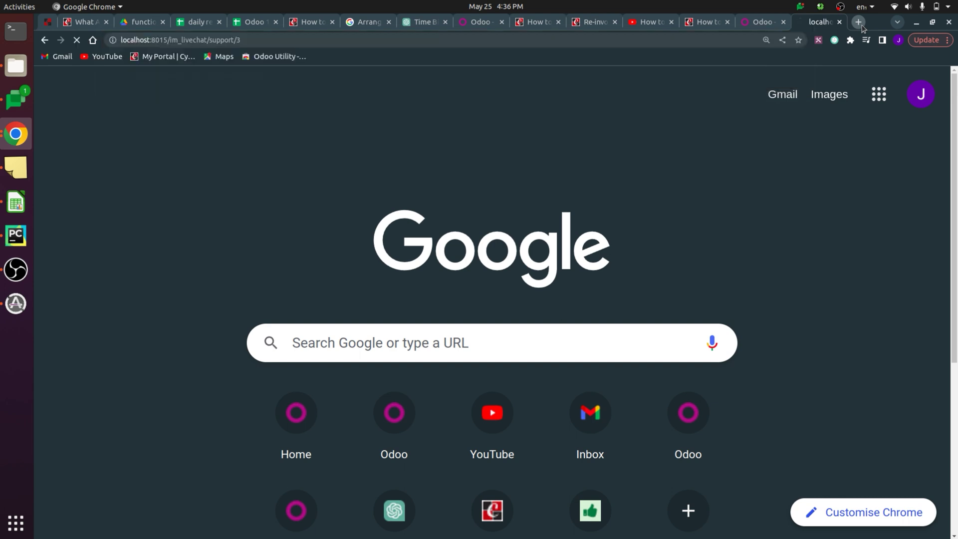
key("F11")
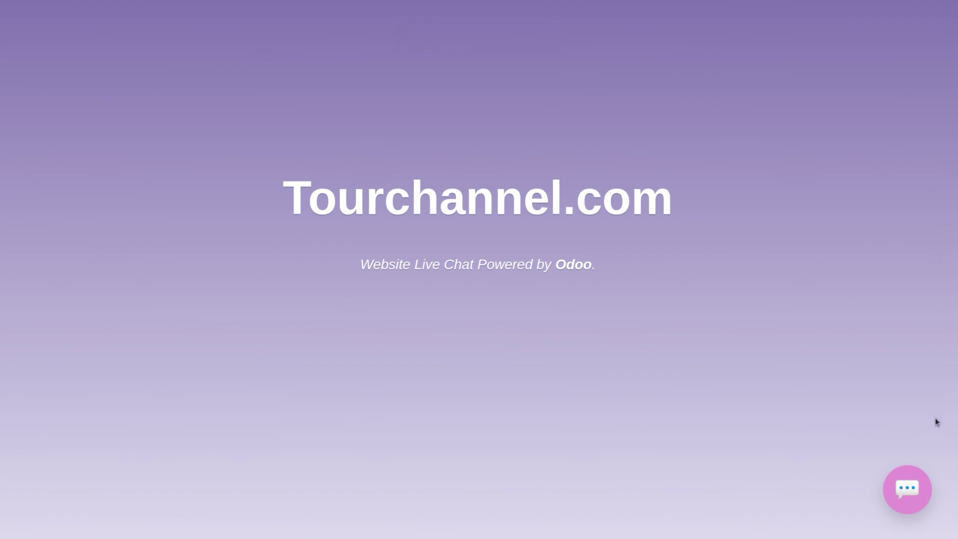
- Start a live chat on the Tourchannel.com support page and send the message "hey!!"
left_click(920, 490)
left_click(766, 534)
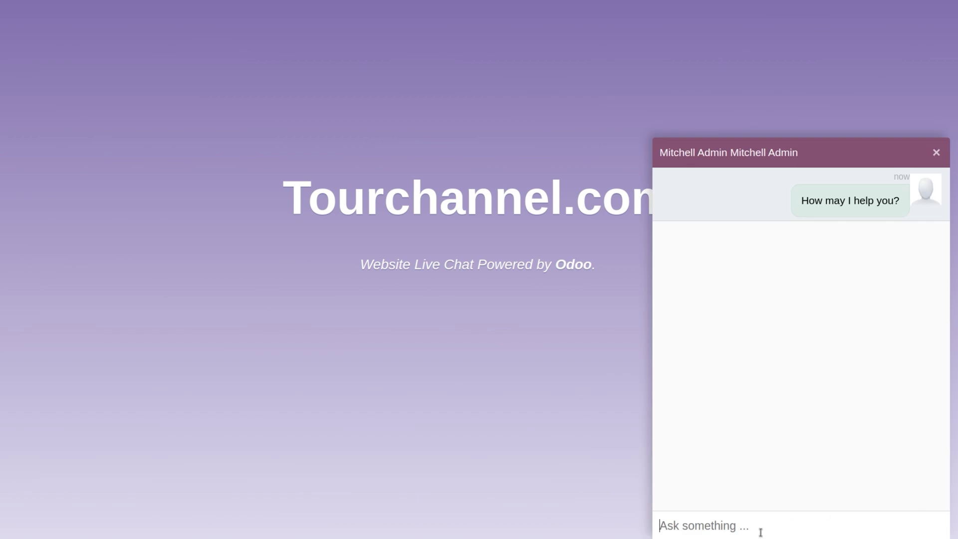
type("hey")
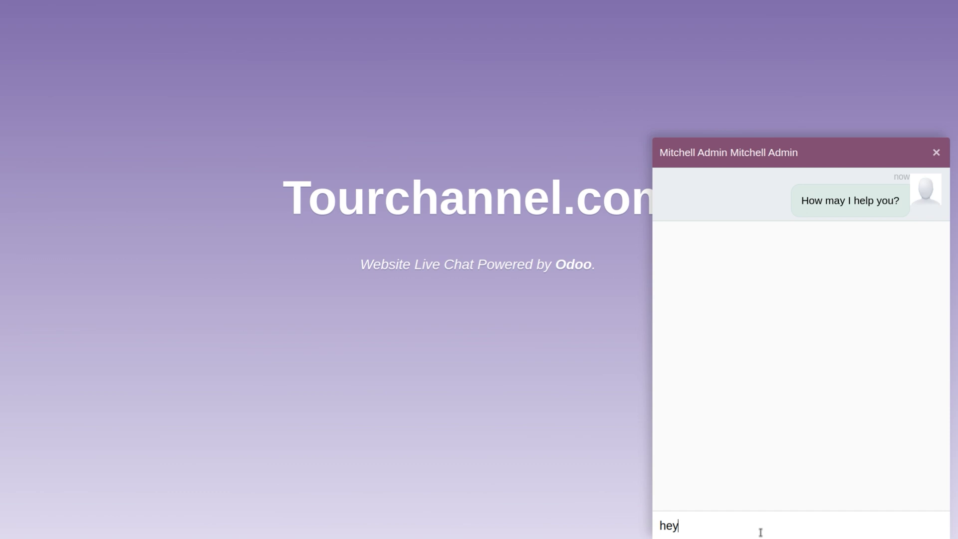
type("!!")
key("Return")
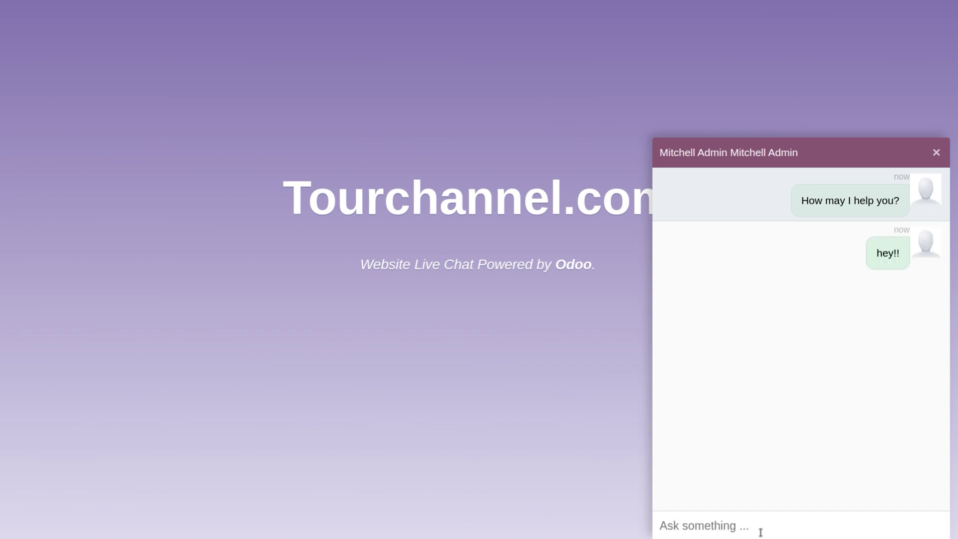
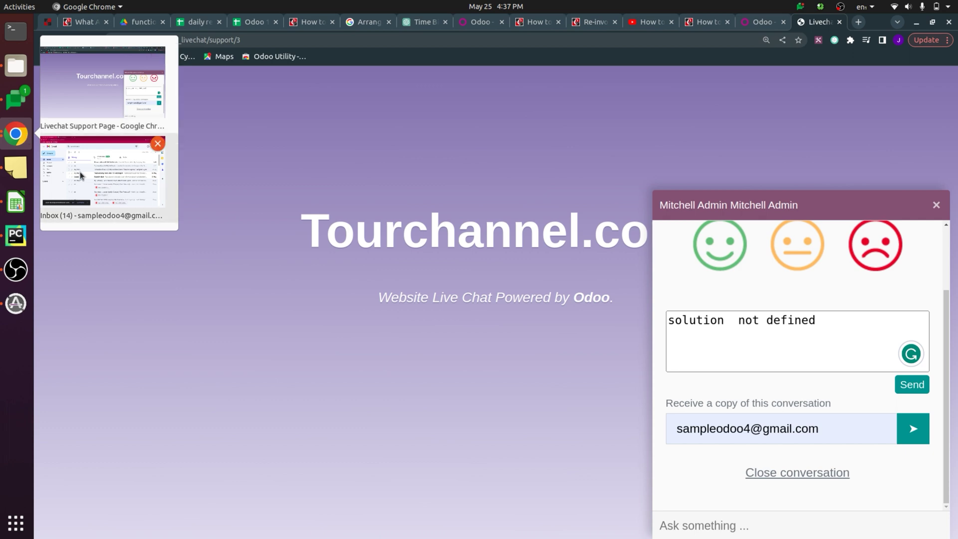
- Switch to the Gmail inbox and read the newest email containing the live chat conversation copy
left_click(80, 172)
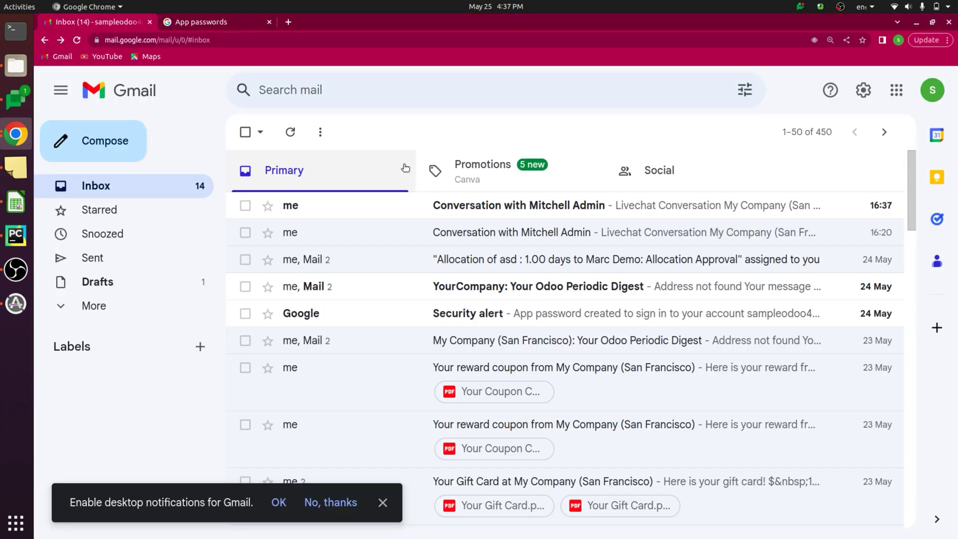
key("F11")
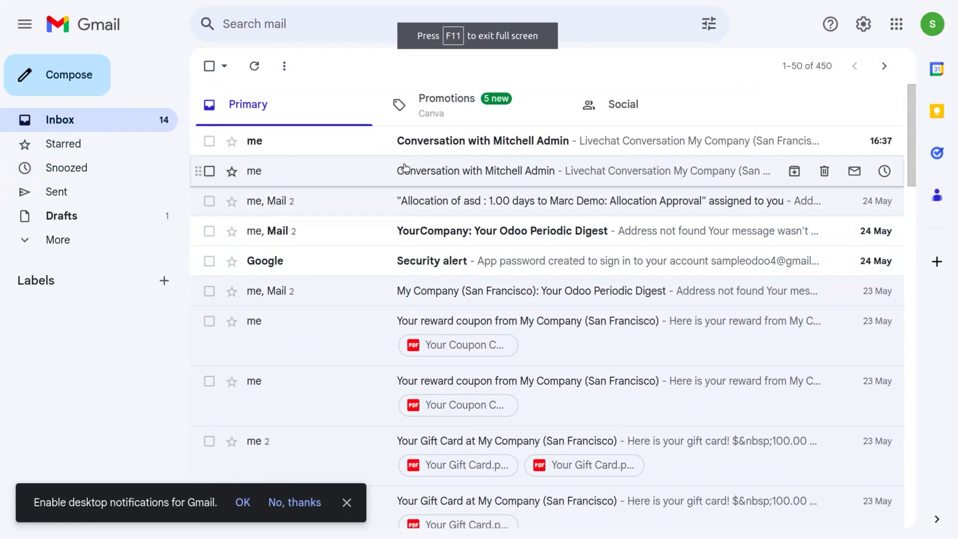
left_click(423, 142)
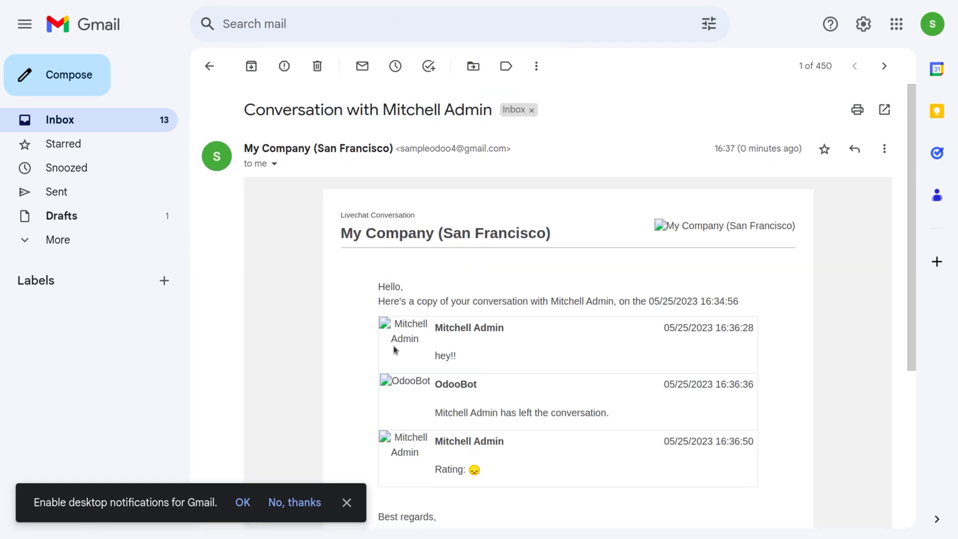
scroll(429, 404, "down", 3)
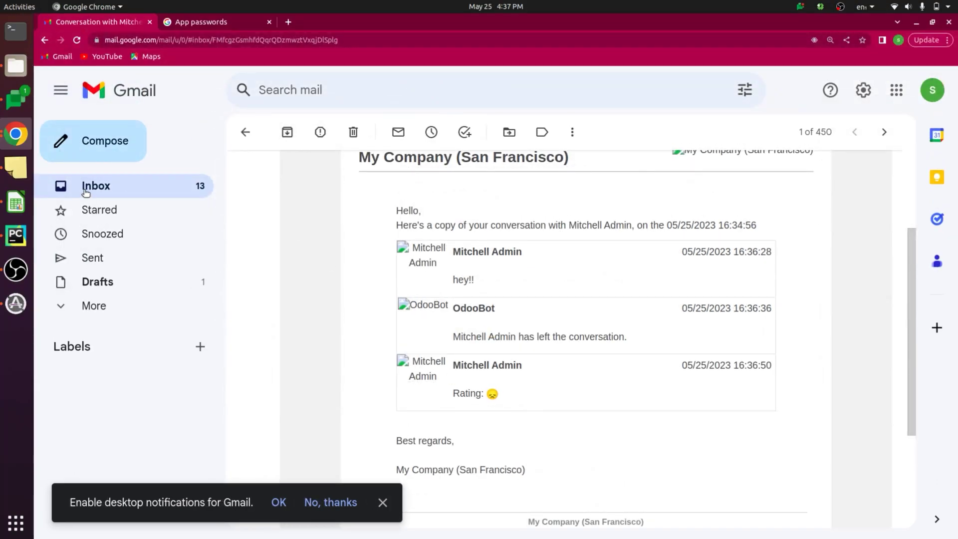
- Switch back to the Odoo live chat channels overview in full screen and close the open chat window
left_click(15, 134)
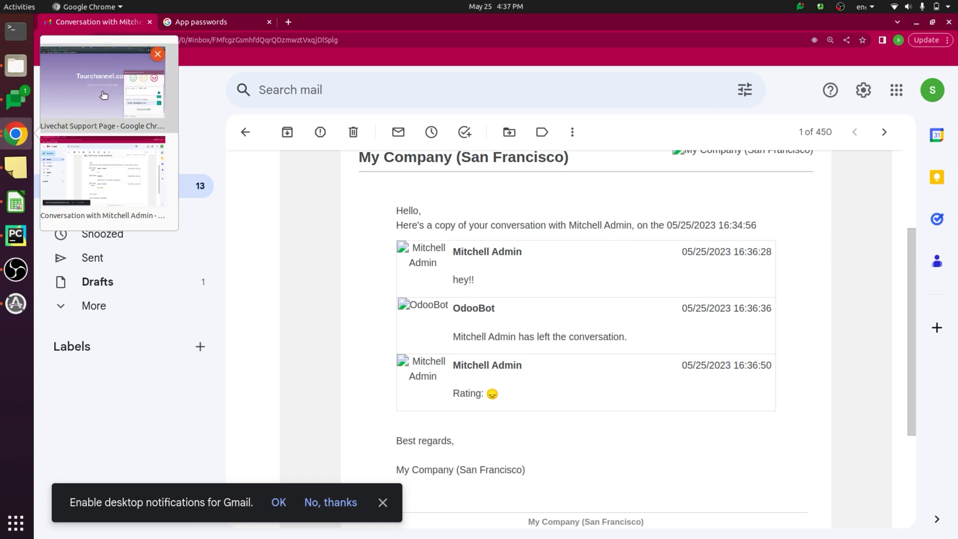
left_click(102, 91)
left_click(770, 22)
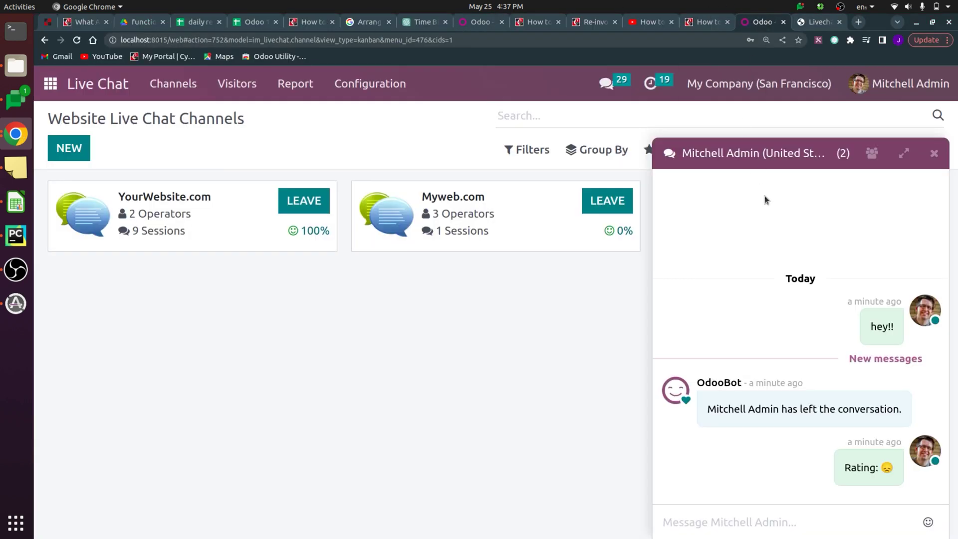
key("F11")
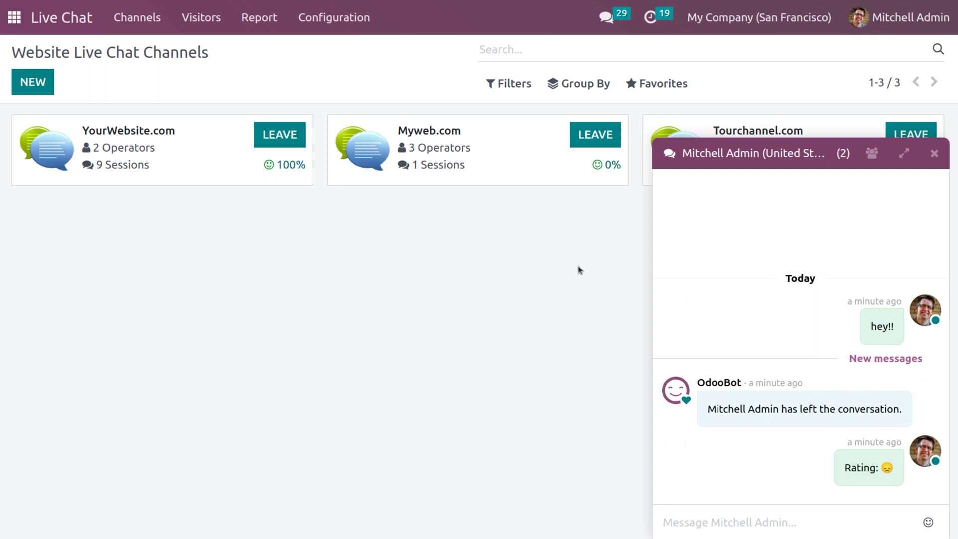
left_click(934, 153)
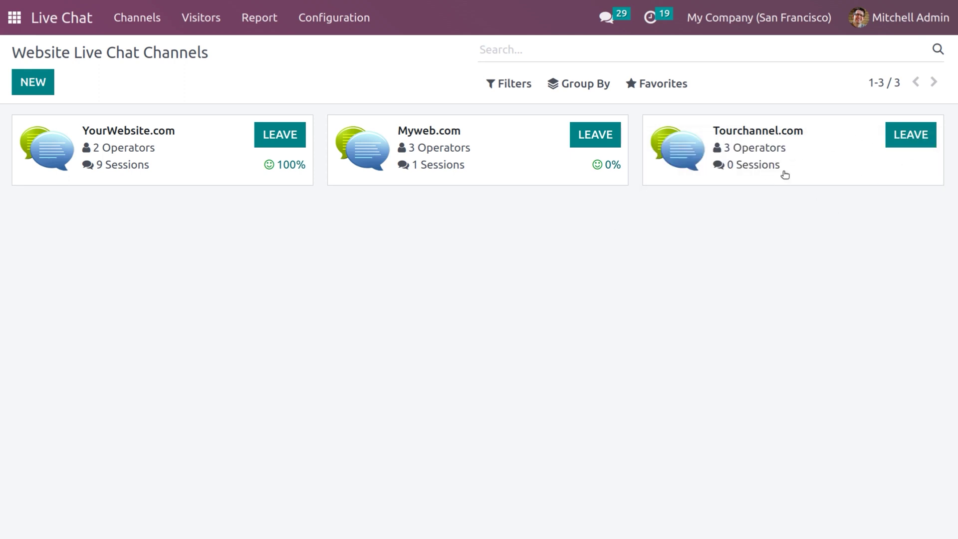
- Examine the Tourchannel.com channel's sessions and the message history of its recorded conversation
left_click(780, 138)
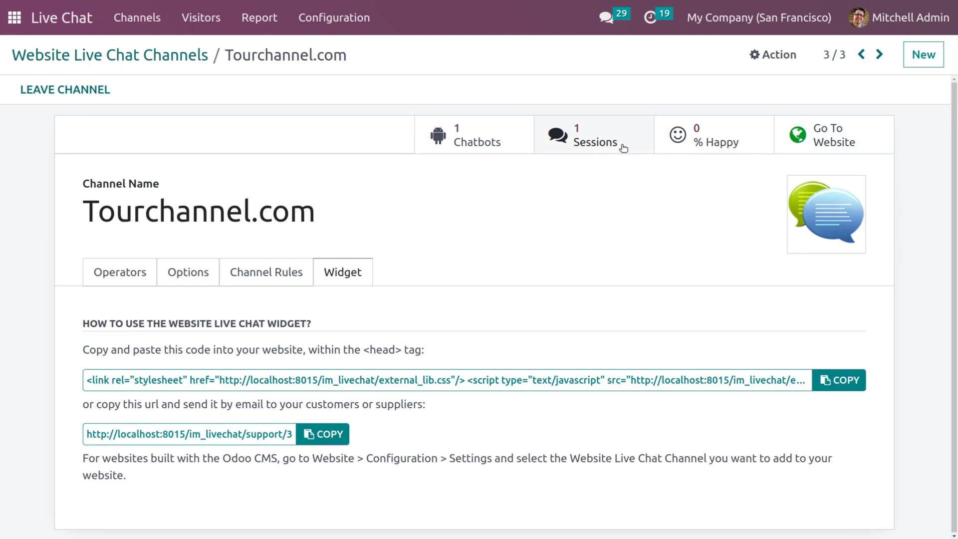
left_click(592, 138)
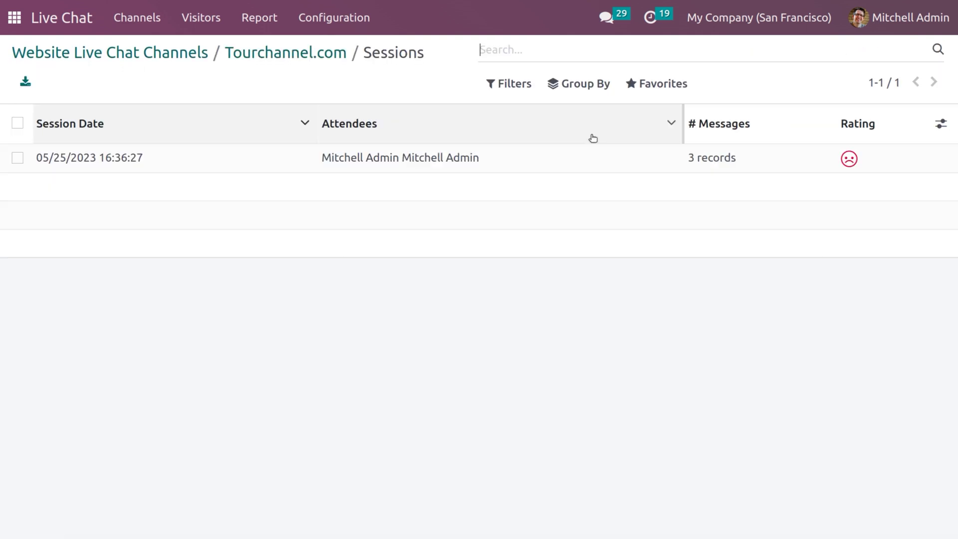
left_click(454, 170)
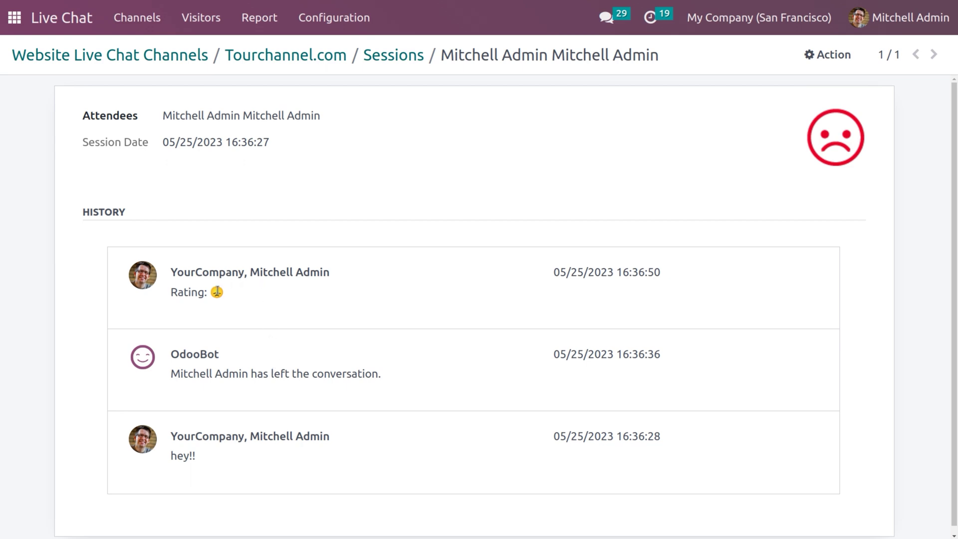
left_click(387, 55)
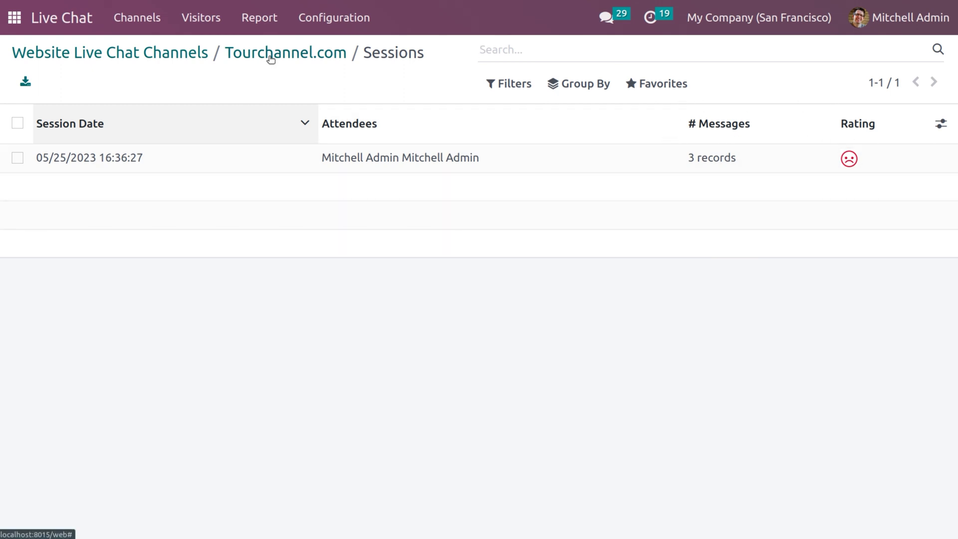
- Check the customer ratings of the Tourchannel.com channel and its summary in the channels overview
left_click(271, 55)
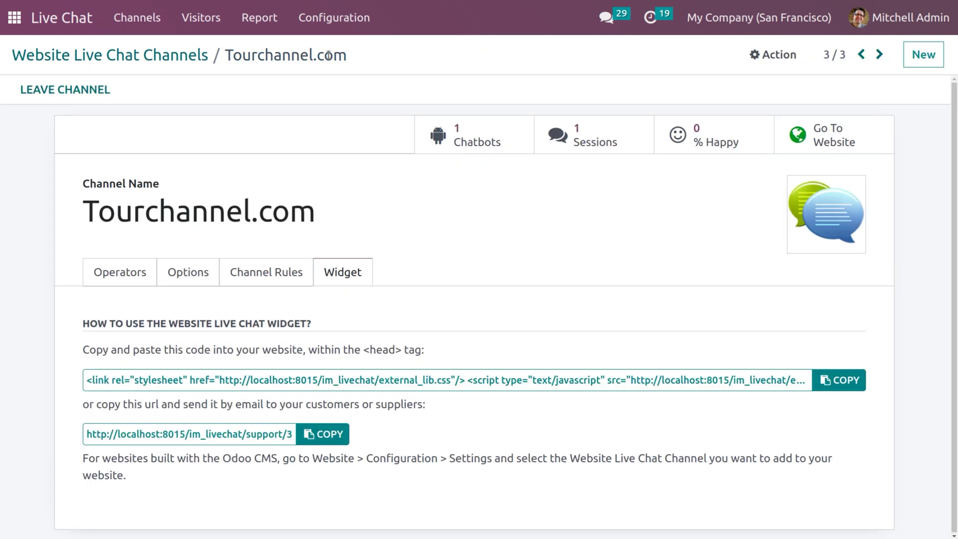
left_click(708, 135)
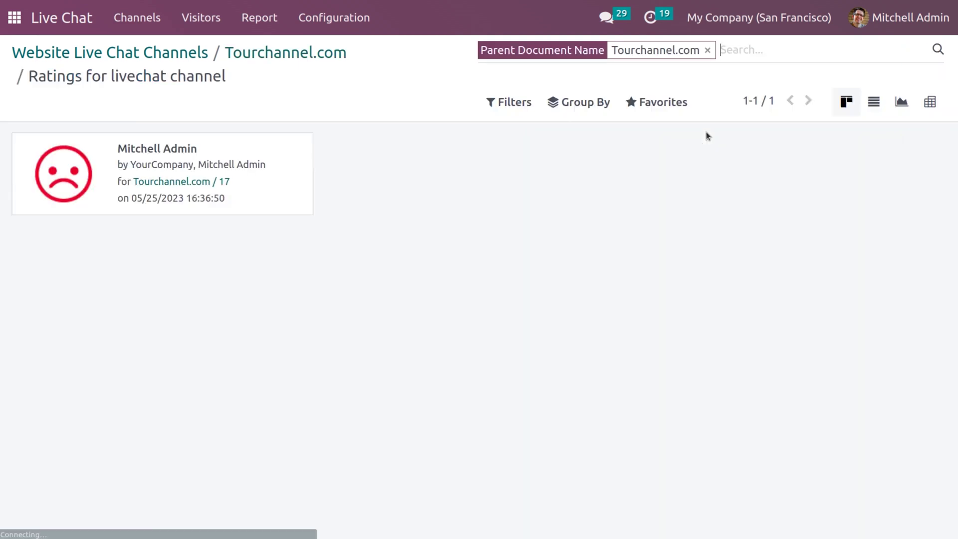
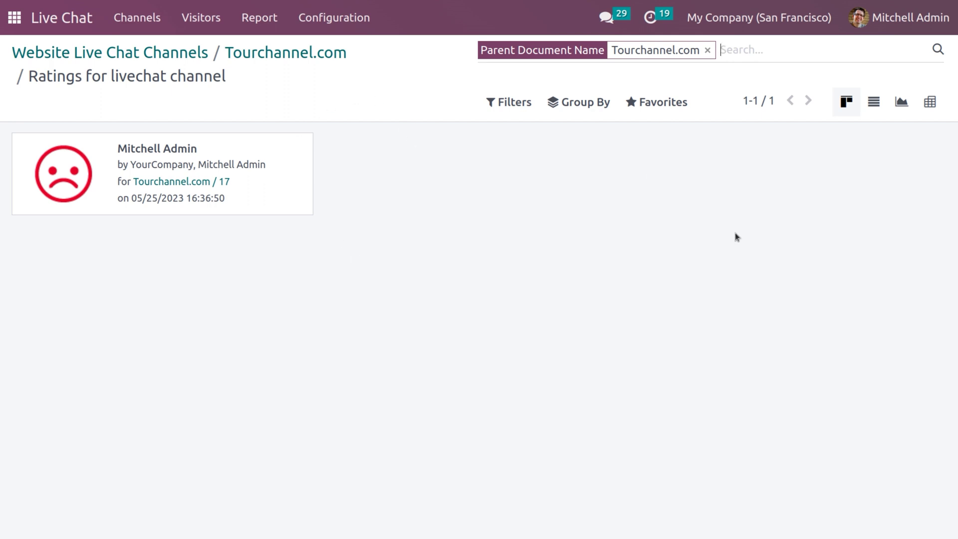
left_click(176, 53)
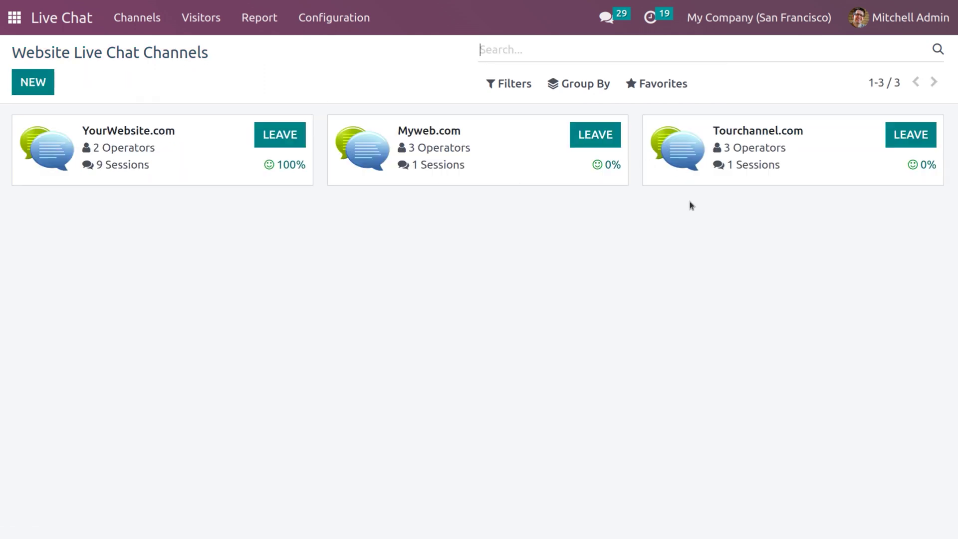
left_click(839, 132)
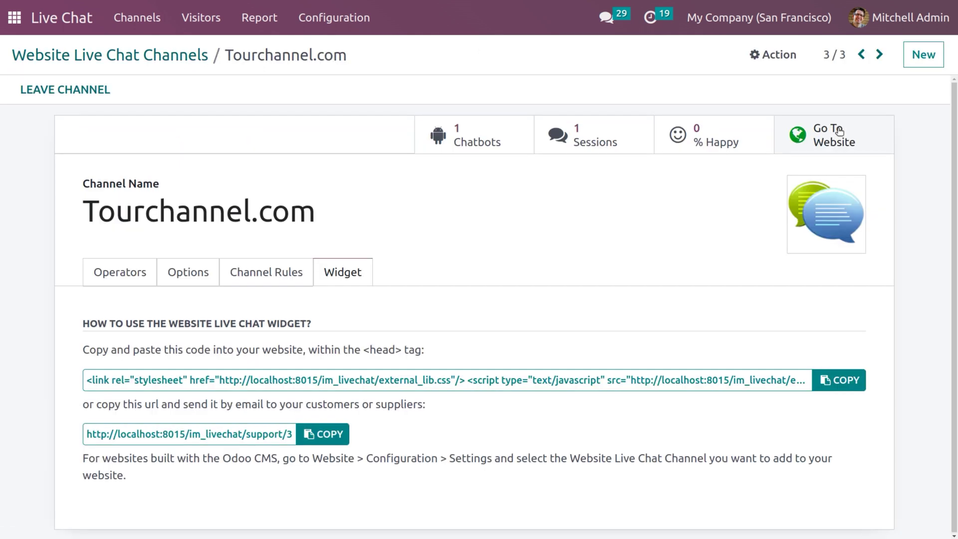
left_click(743, 142)
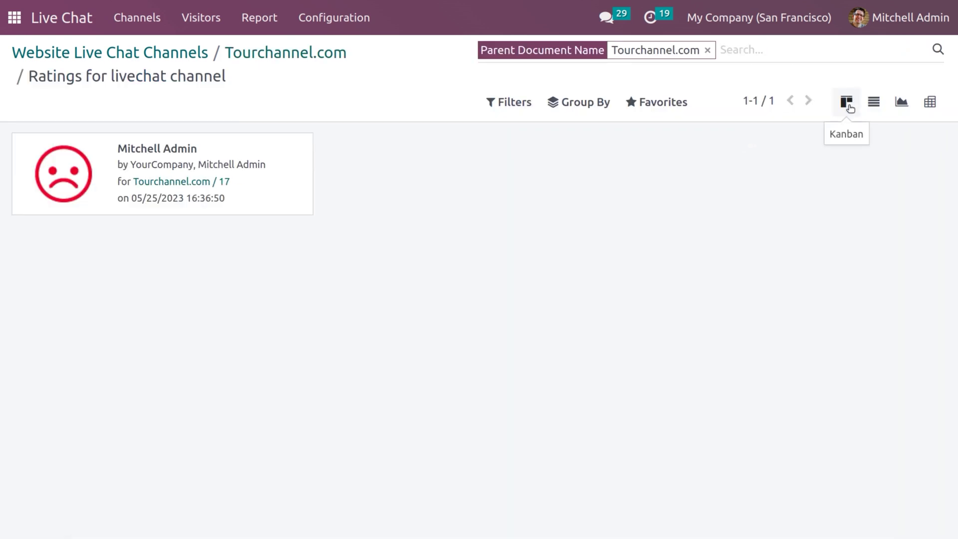
- View the channel's ratings as a list and as a graph, with the graph measured by Count
left_click(877, 105)
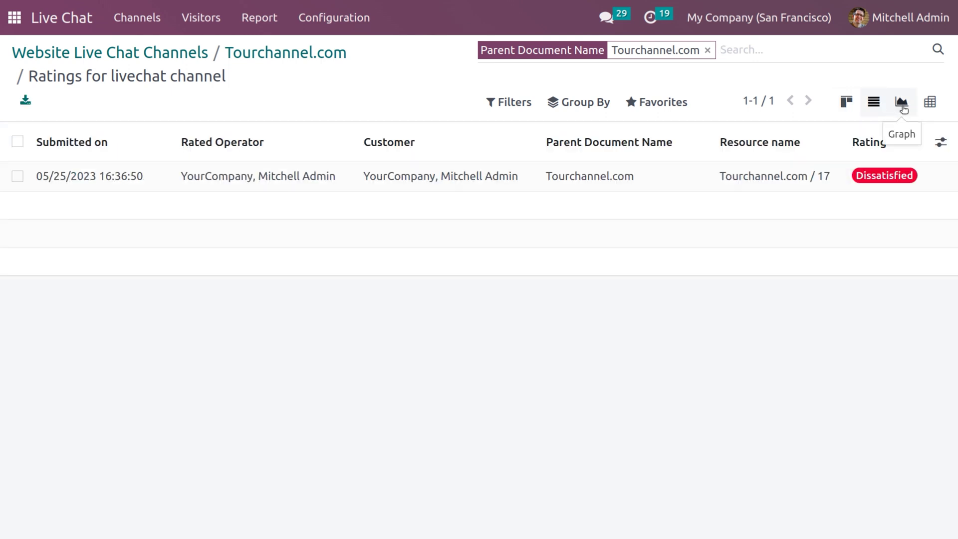
left_click(904, 107)
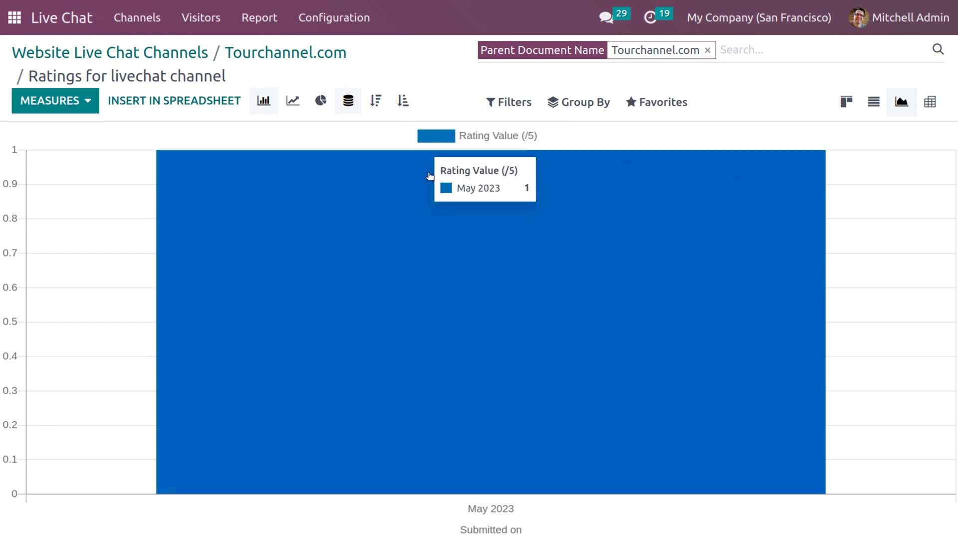
left_click(92, 102)
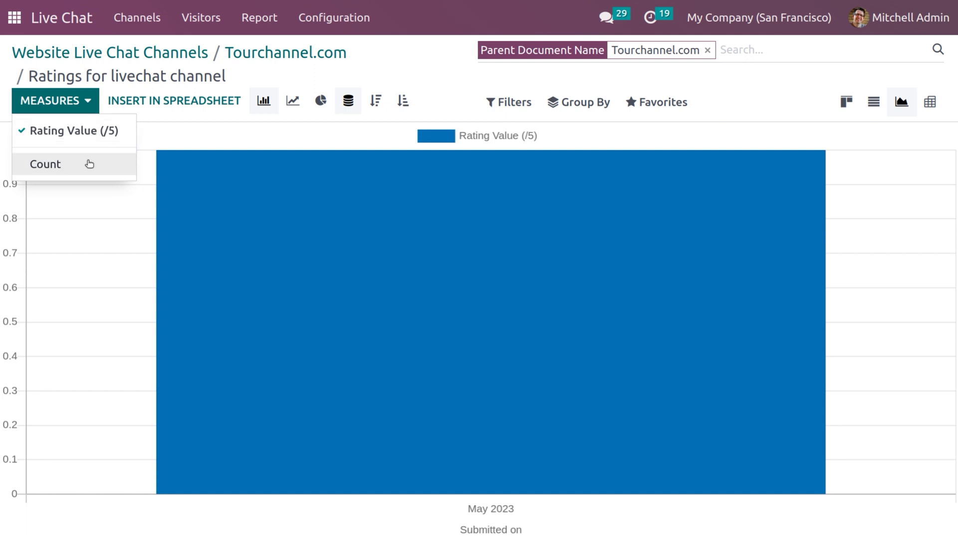
left_click(89, 163)
left_click(77, 101)
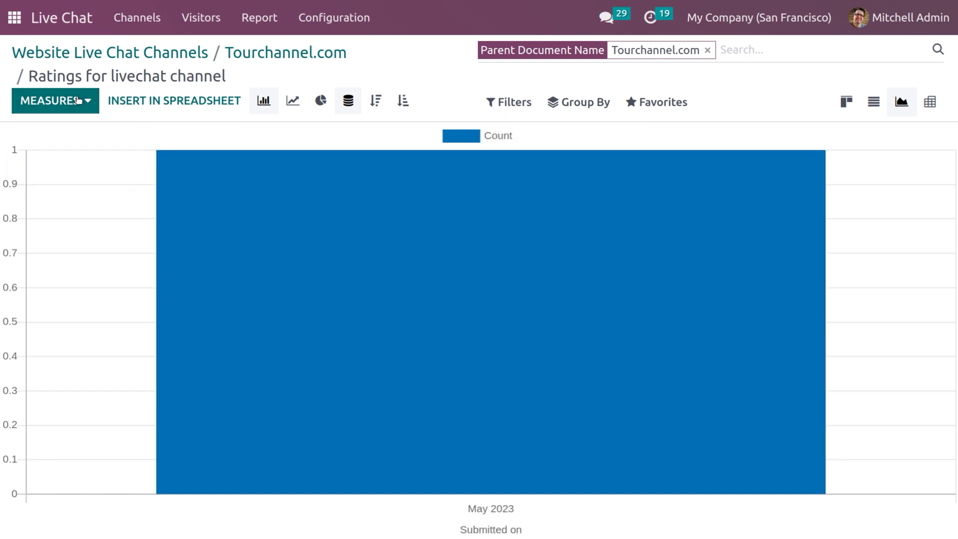
- Review the filter, grouping and favorites options available for the ratings graph
left_click(518, 109)
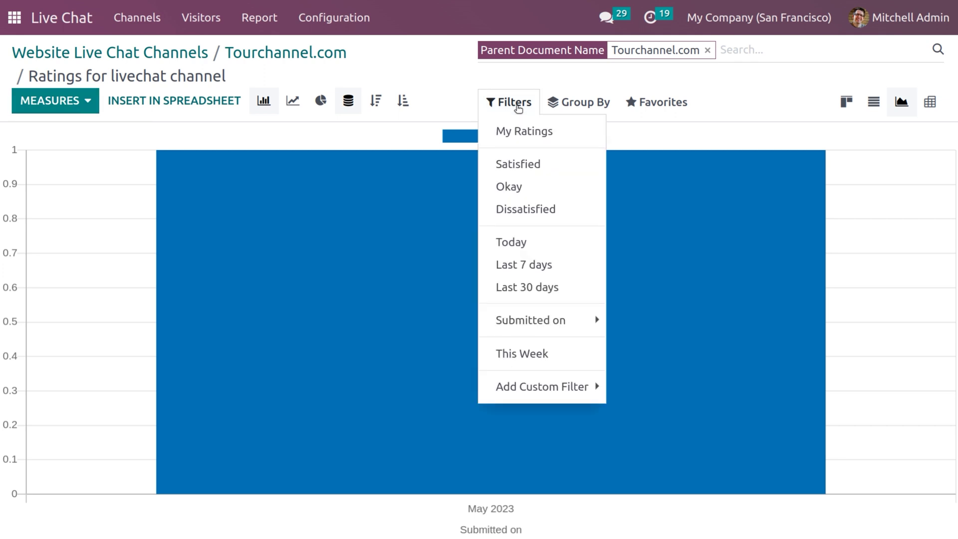
left_click(565, 108)
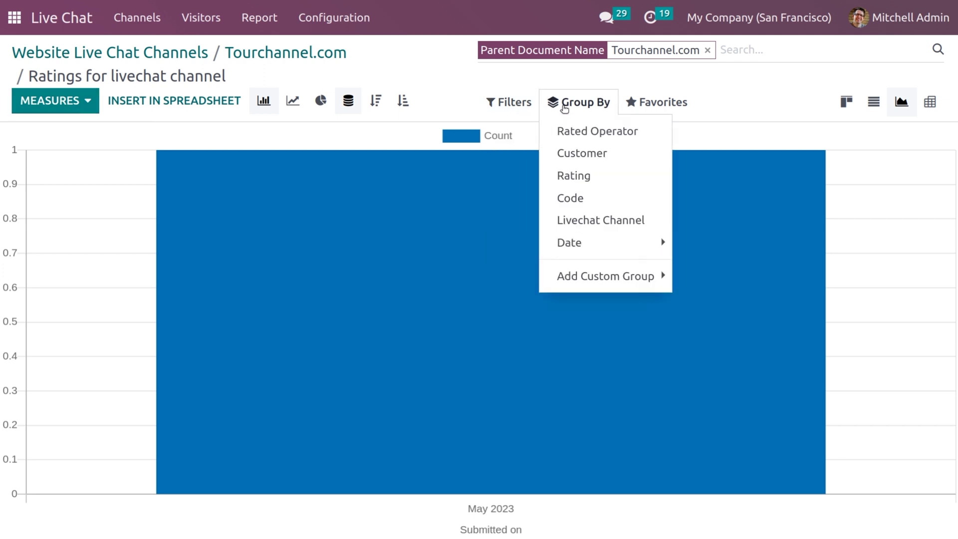
left_click(641, 100)
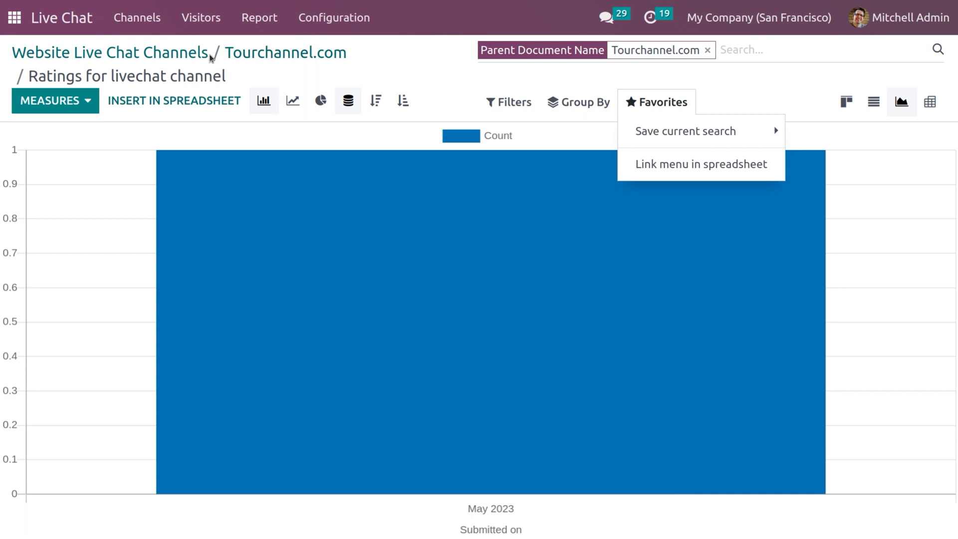
- Leave the channel ratings for the live chat visitors overview and remove its Last 7 Days filter
left_click(172, 52)
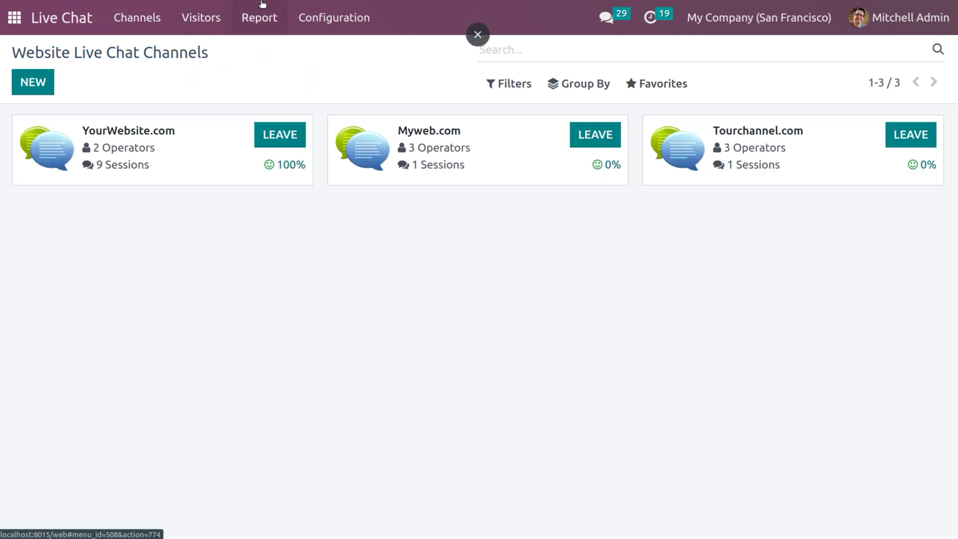
left_click(213, 14)
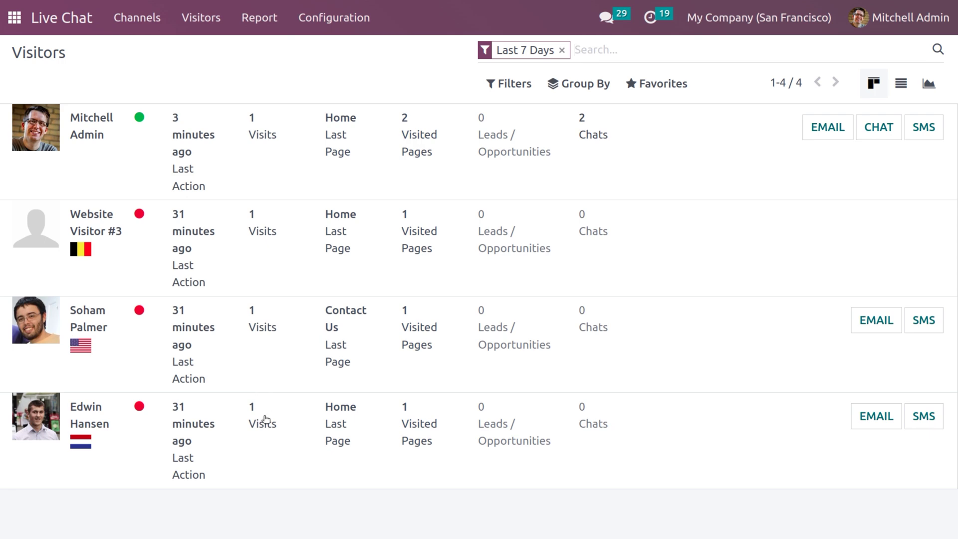
left_click(563, 51)
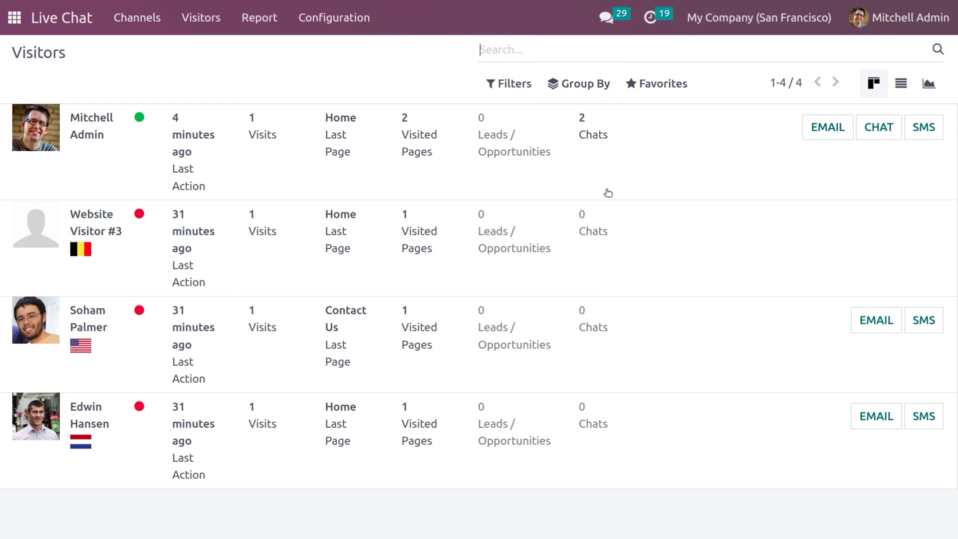
- Send an email to the online visitor with the default subject, adding the first suggested contact as a second recipient
left_click(840, 133)
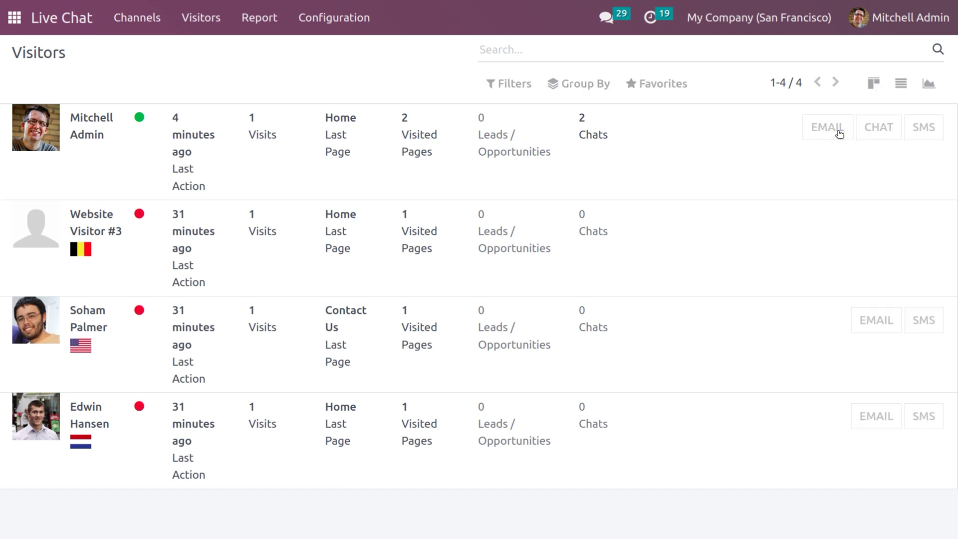
left_click(368, 94)
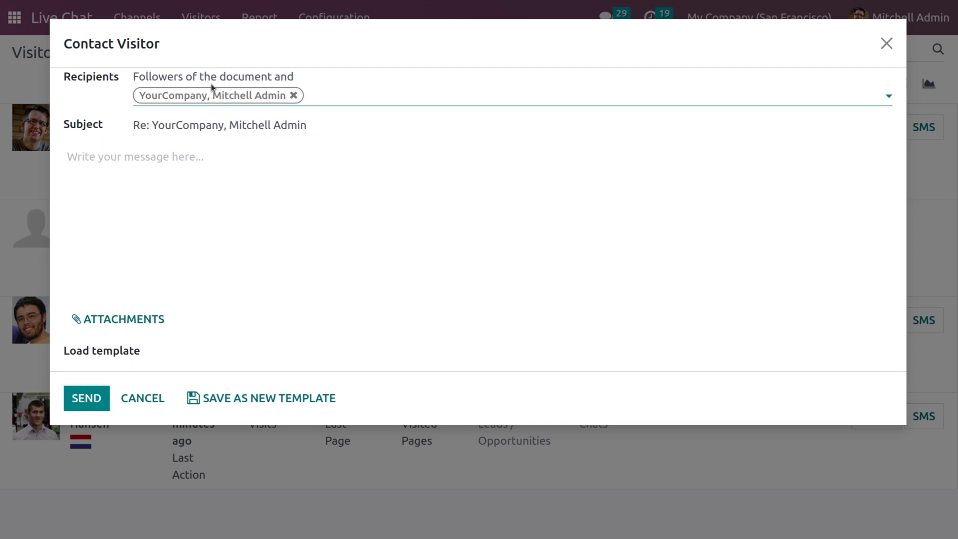
left_click(314, 92)
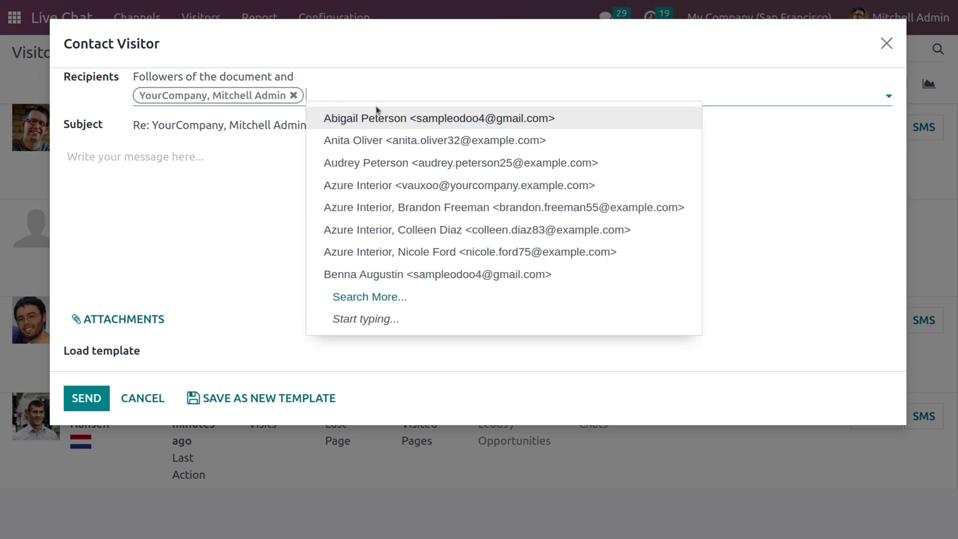
left_click(379, 118)
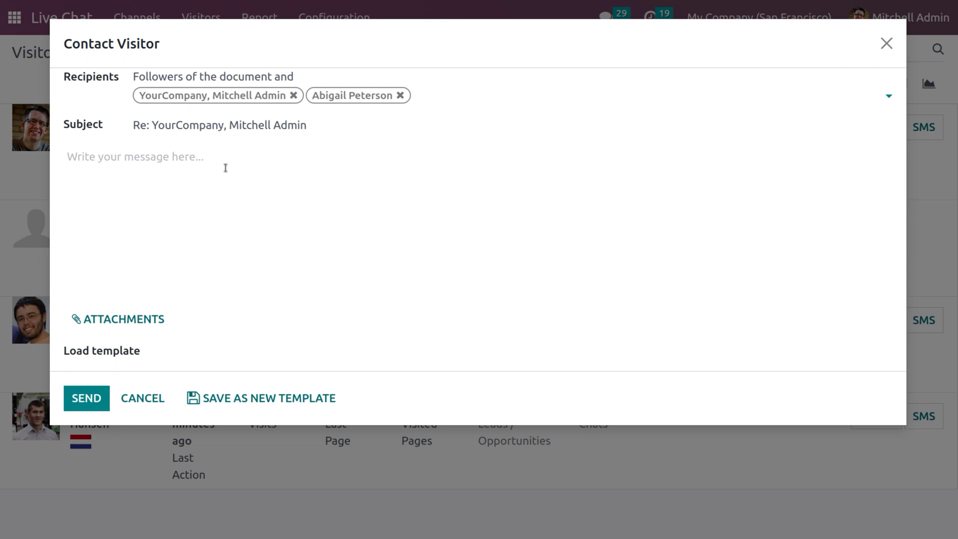
left_click(86, 397)
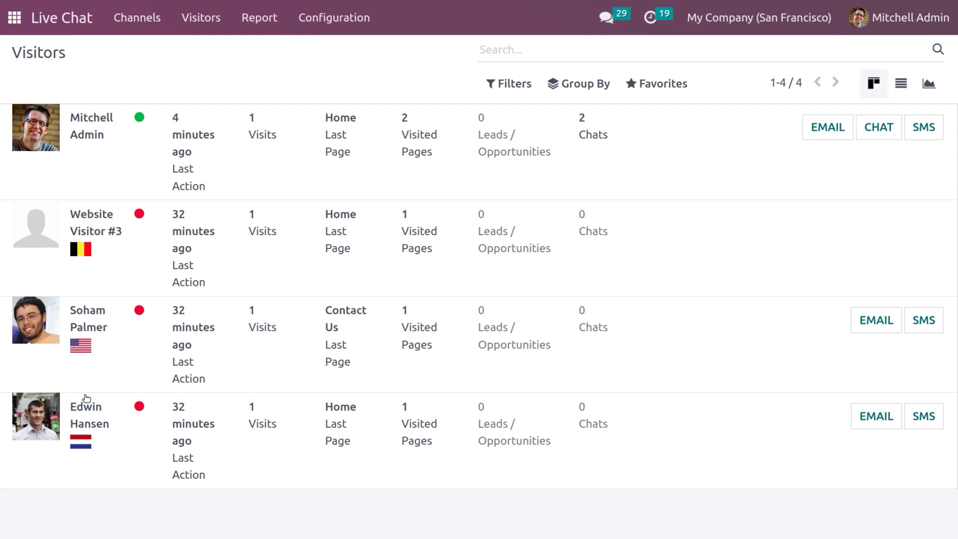
- Start a chat with the online visitor, send "hello", look through the emoji choices and close the chat window
left_click(872, 129)
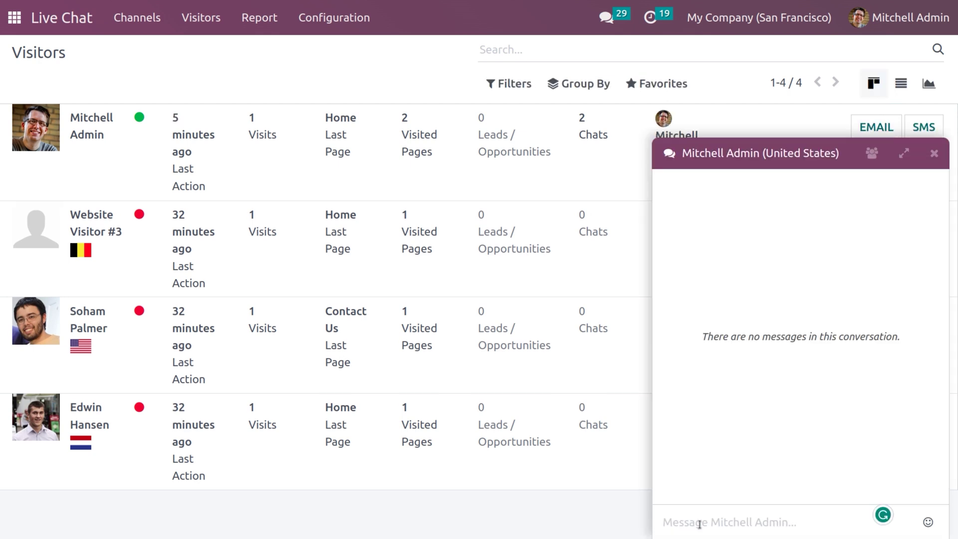
type("hello")
key("Return")
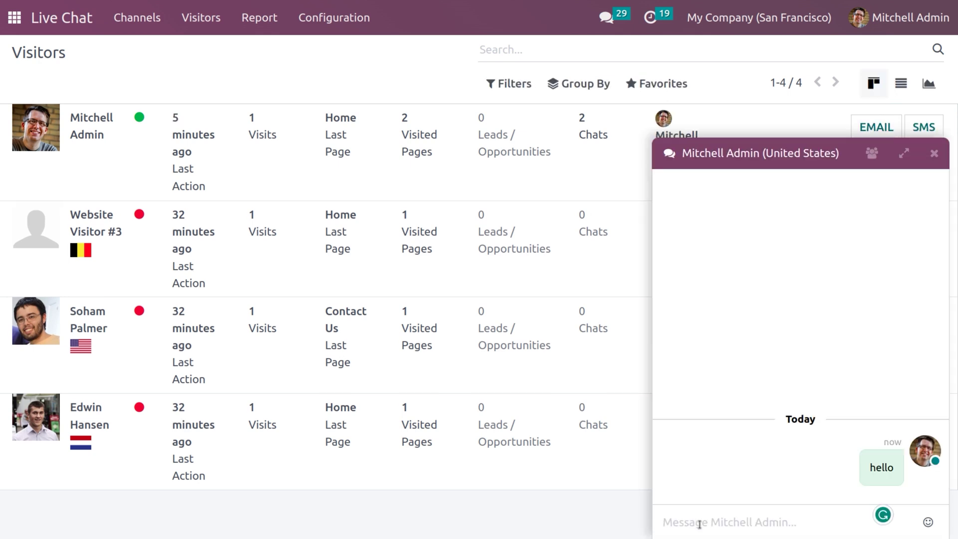
left_click(928, 522)
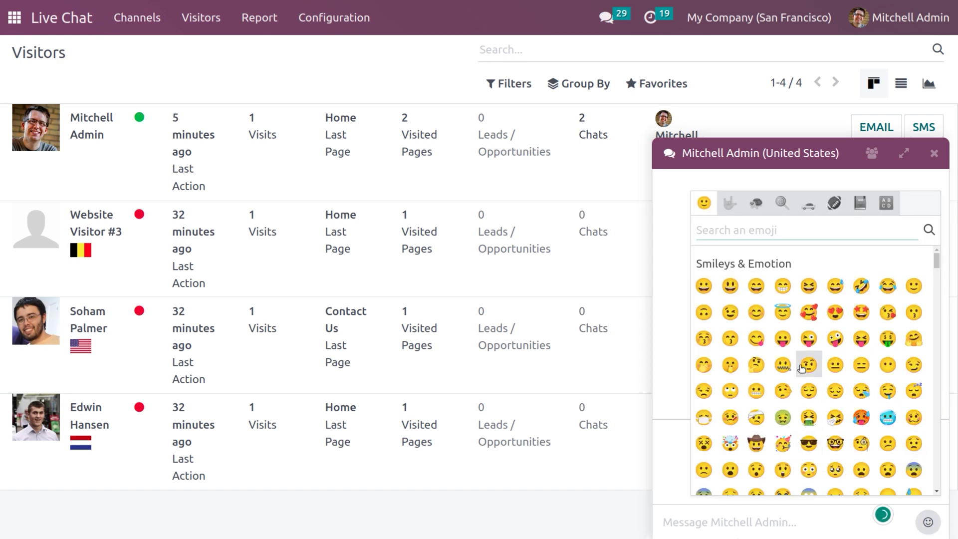
left_click(664, 305)
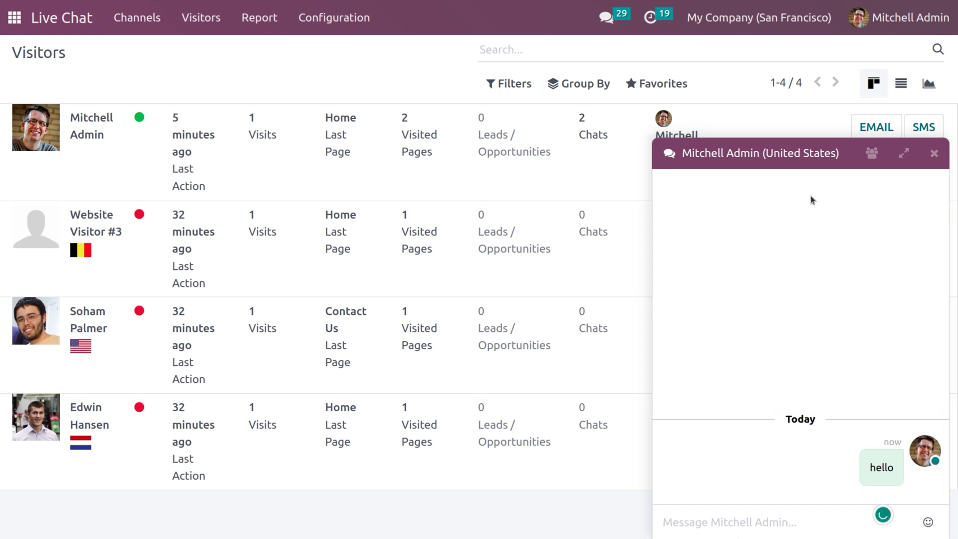
left_click(935, 149)
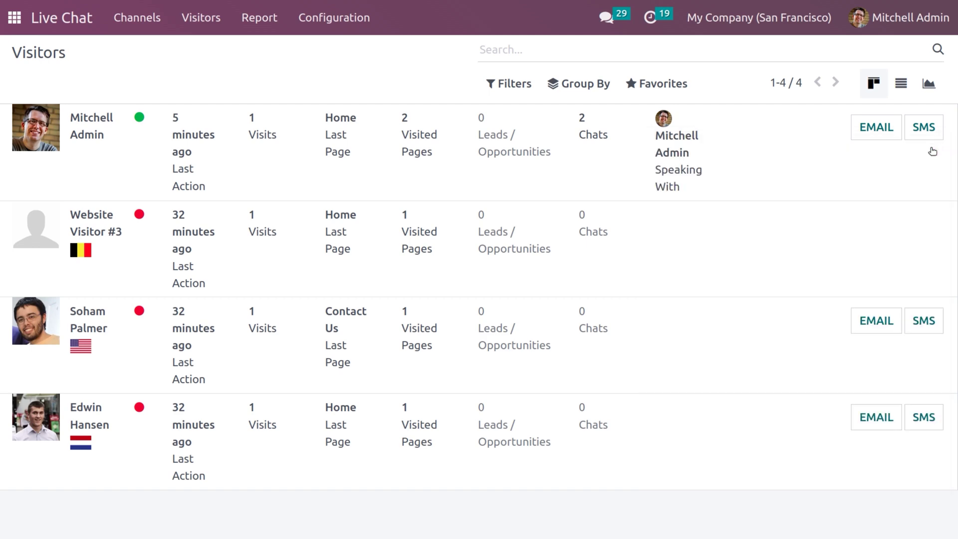
- Send the SMS text message "hello" to the first visitor in the overview
left_click(923, 130)
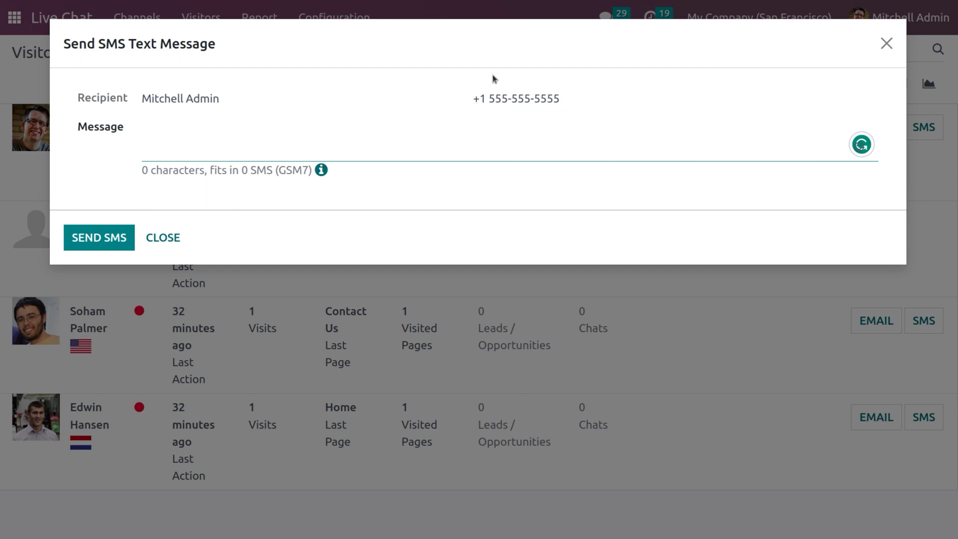
left_click(125, 241)
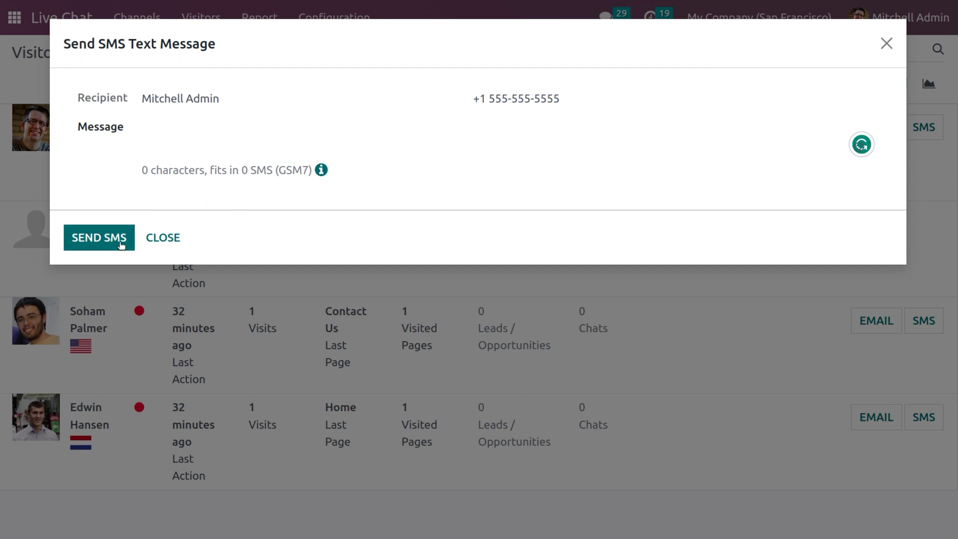
type("hello")
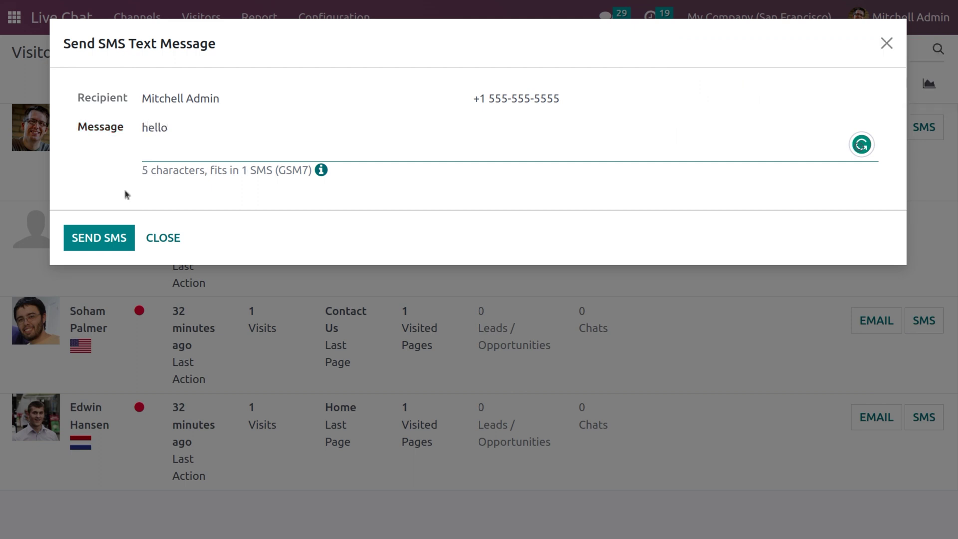
left_click(106, 241)
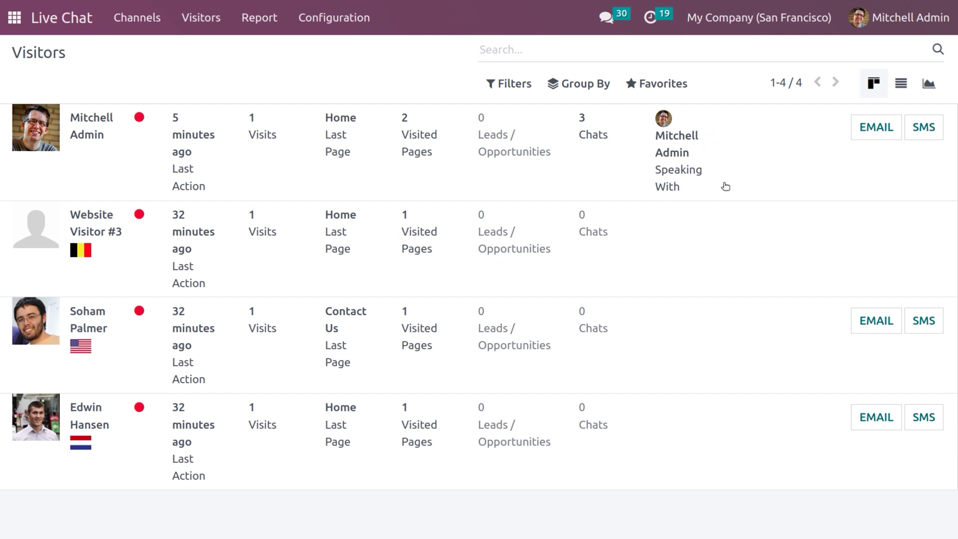
- Review the Sessions History report and open the Session Statistics report
left_click(273, 25)
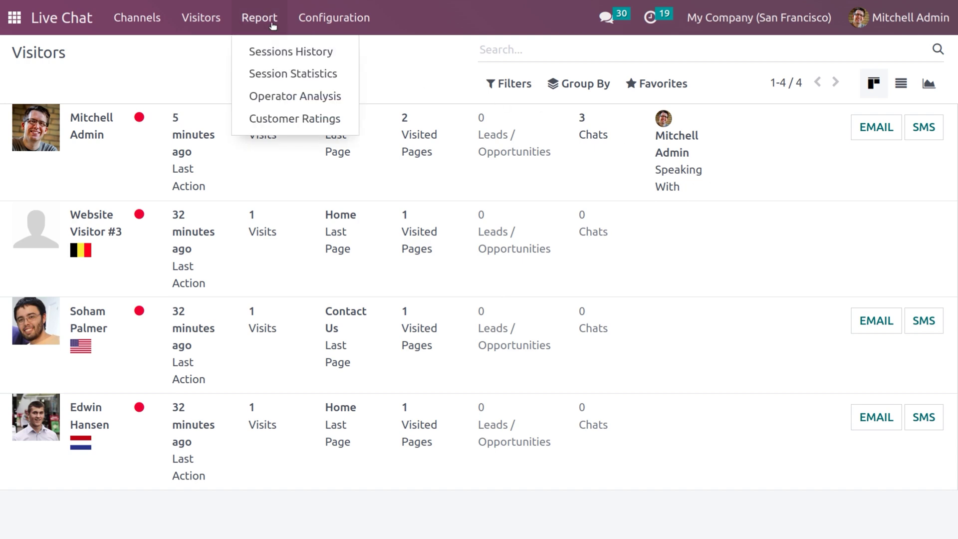
left_click(283, 51)
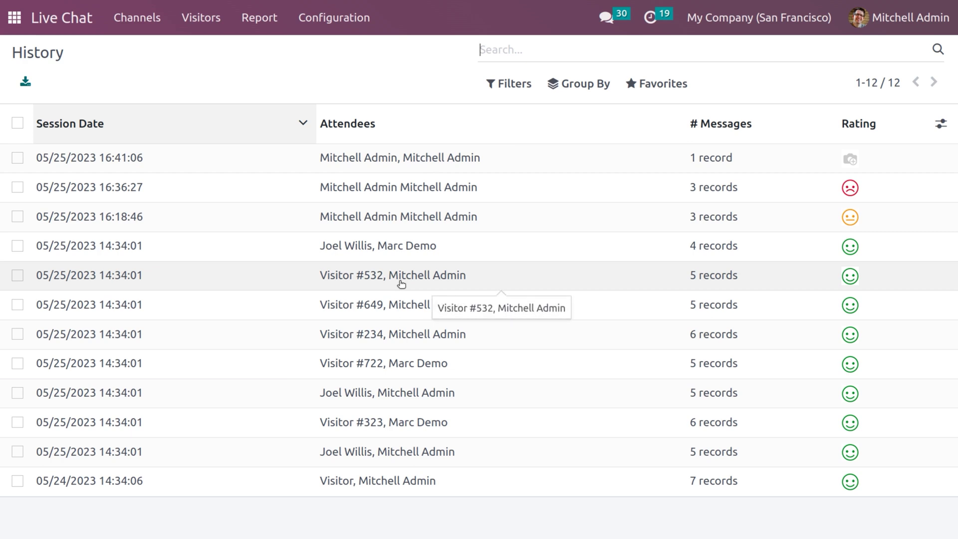
left_click(279, 33)
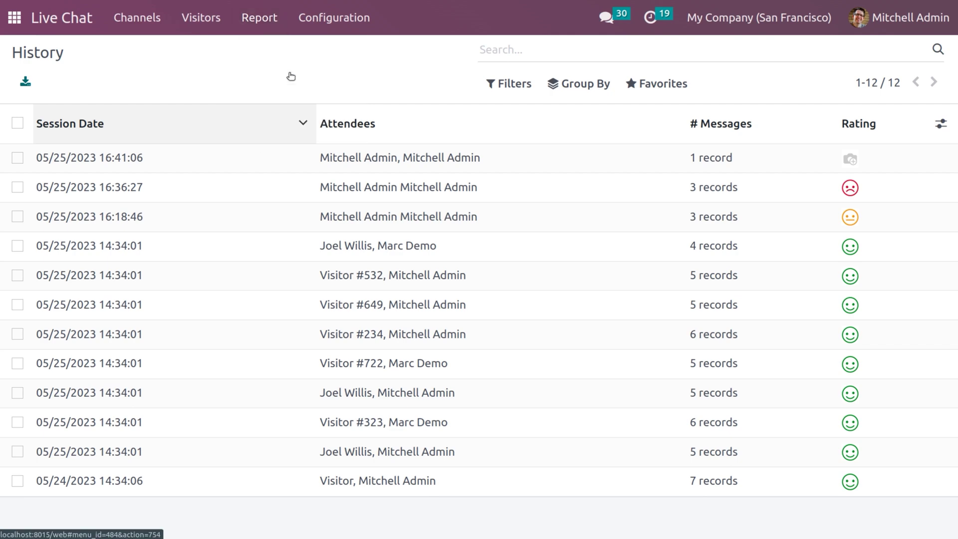
left_click(293, 73)
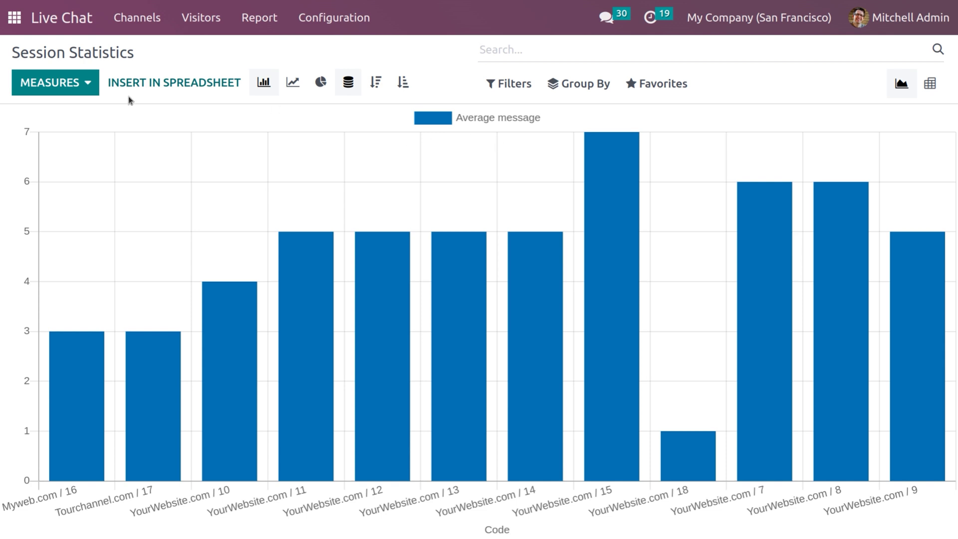
- Chart the session statistics by Average duration, Average message, Days of activity, Session(s) without answer, Time to answer (sec) and Visitor is Happy
left_click(79, 83)
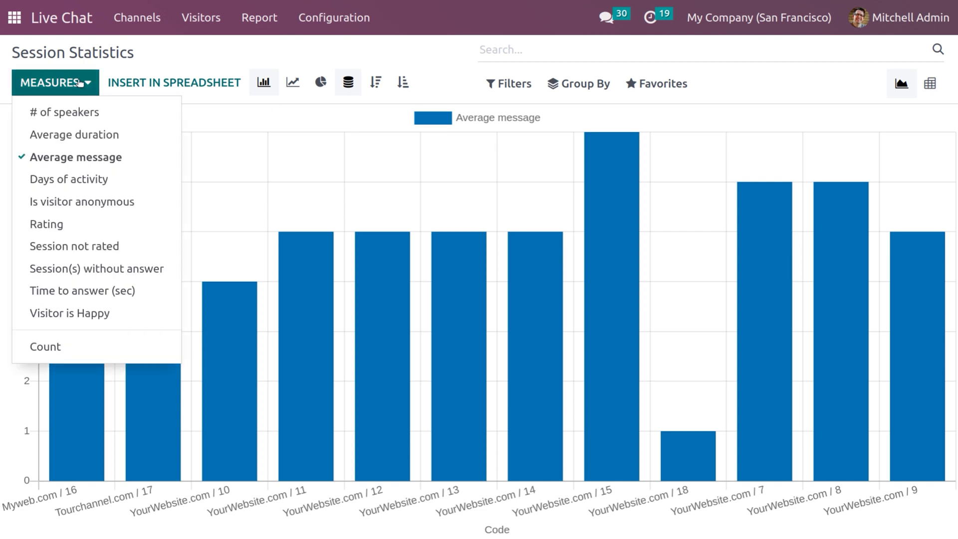
left_click(74, 134)
left_click(84, 158)
left_click(99, 181)
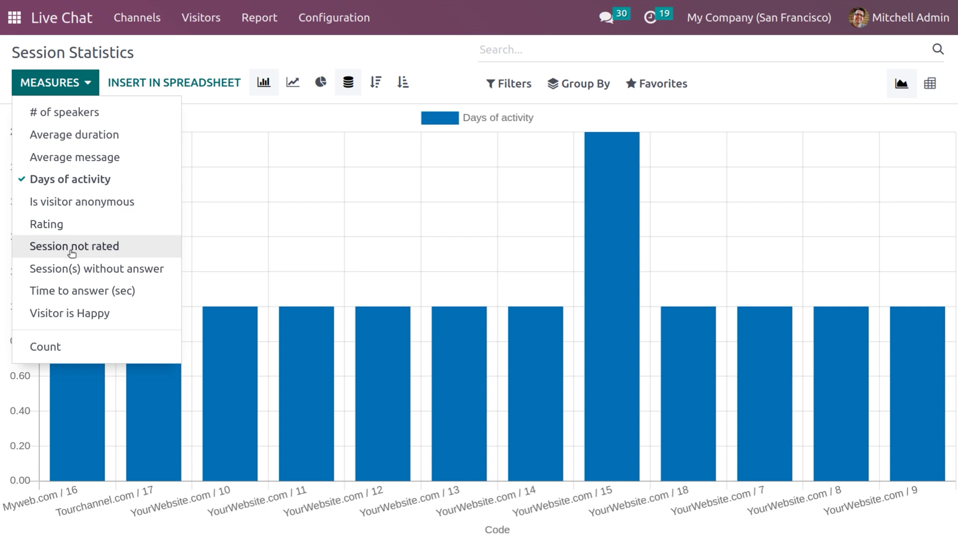
left_click(77, 276)
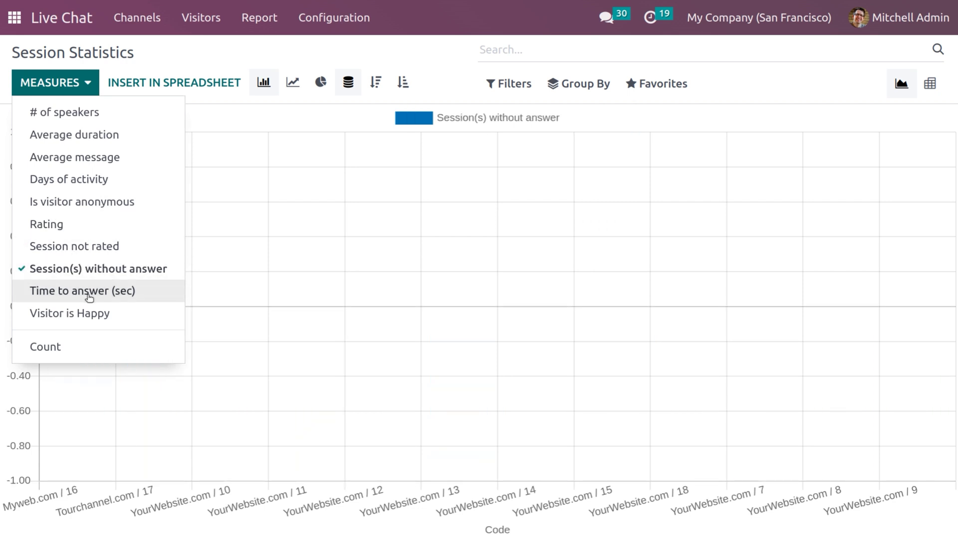
left_click(89, 295)
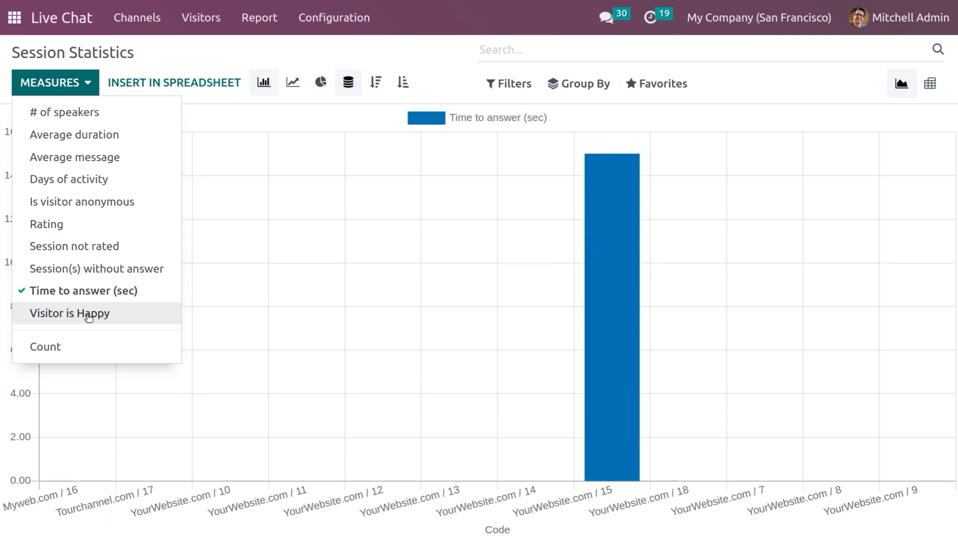
left_click(89, 315)
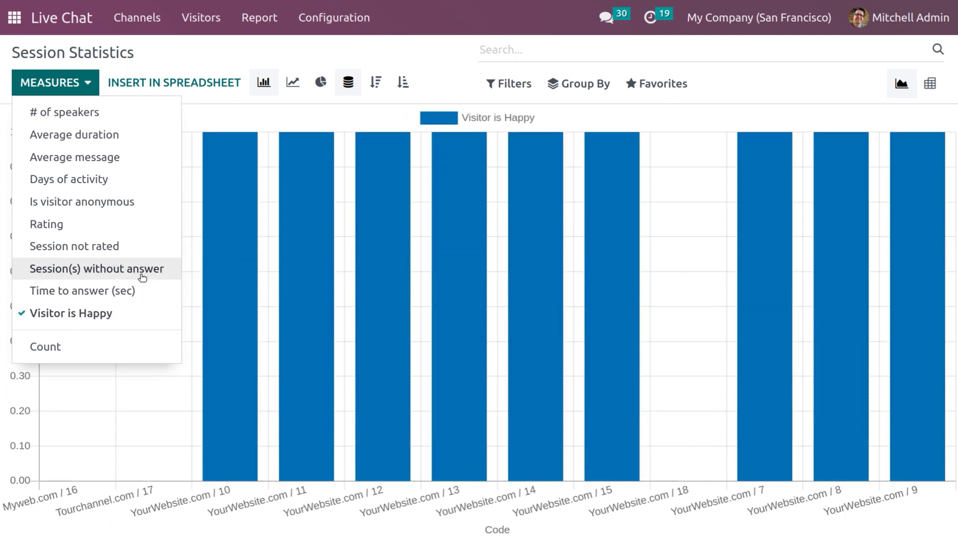
- Check the dashboard spreadsheets offered for inserting the session statistics graph, then close the selection without inserting it
left_click(240, 89)
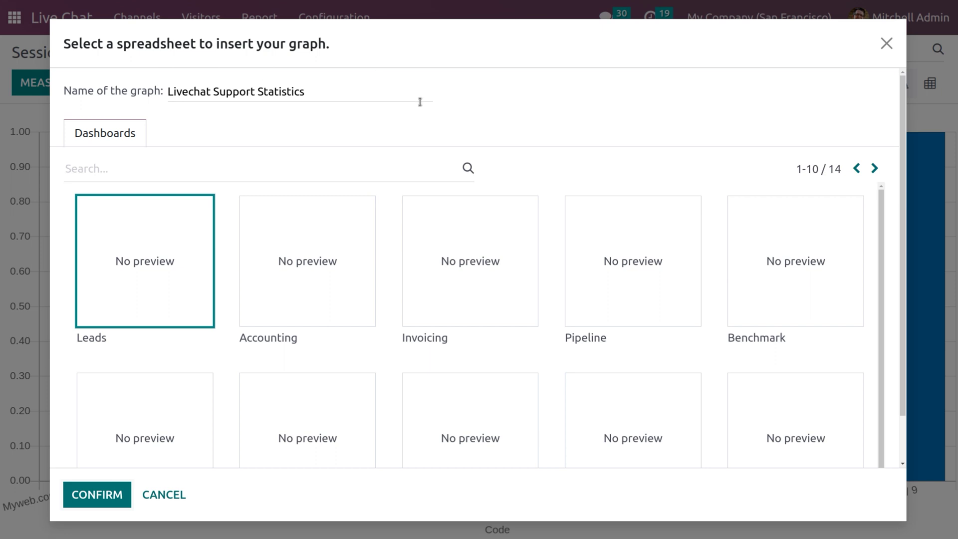
left_click(887, 44)
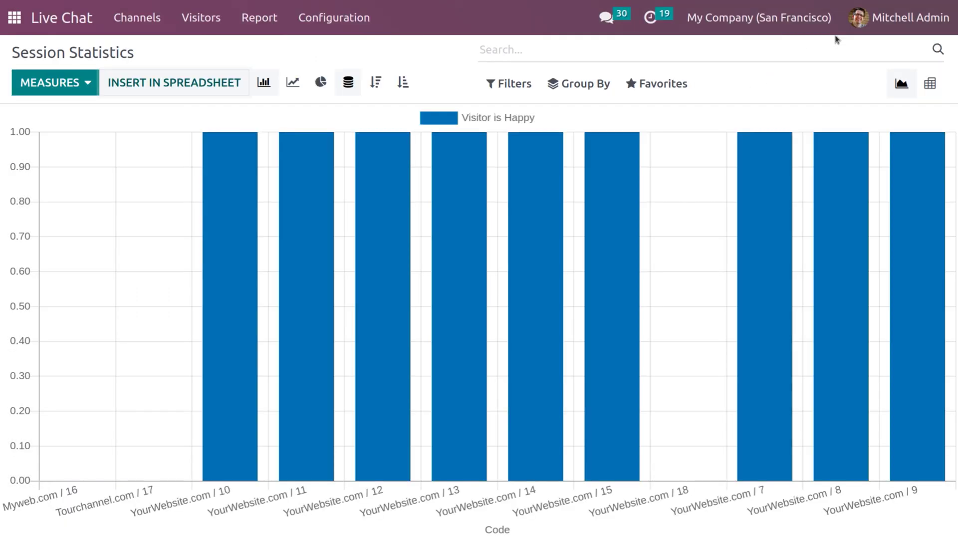
- Compare the Visitor is Happy session statistics as a line chart and a pie chart, then return to the line chart
left_click(293, 84)
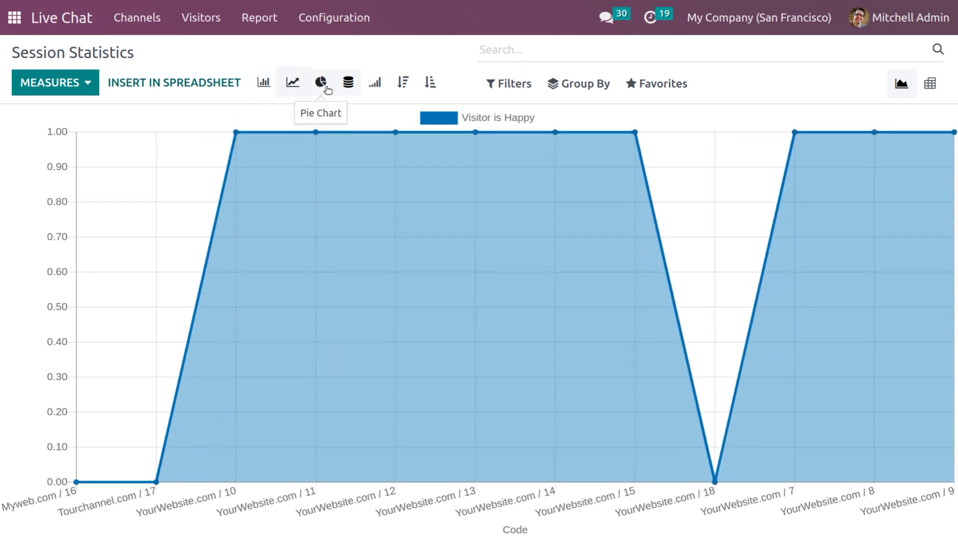
left_click(293, 82)
left_click(321, 84)
left_click(287, 84)
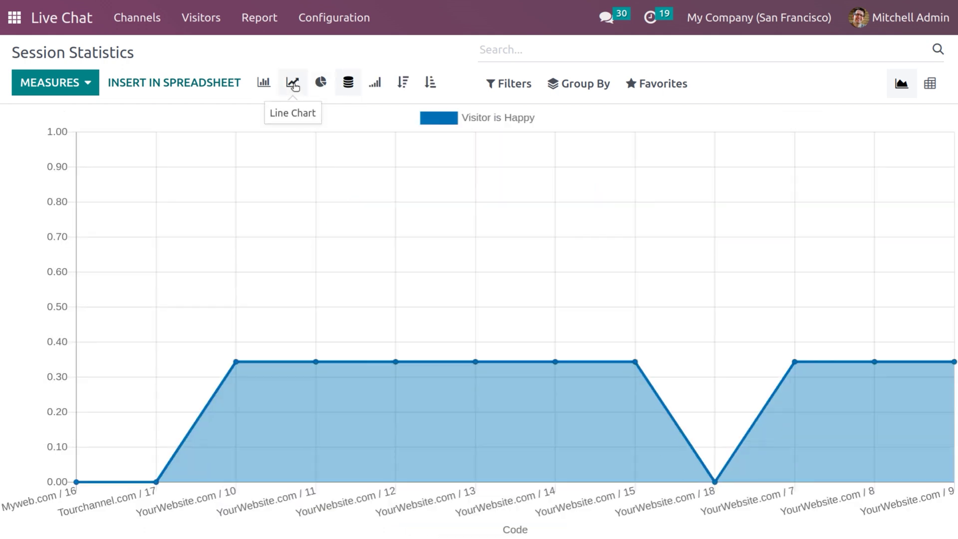
- Make the line chart unstacked, cumulative and sorted in ascending order, then show the session statistics as a pivot table
left_click(348, 86)
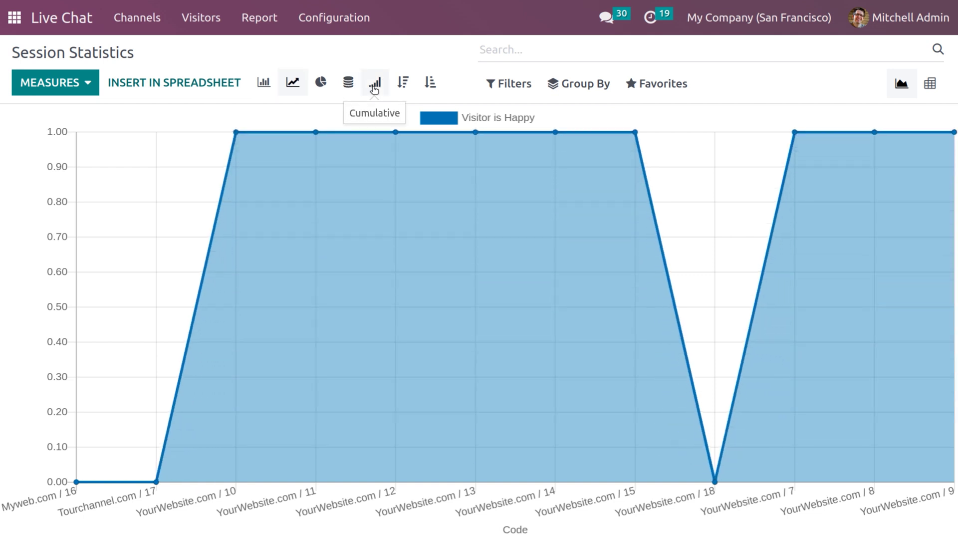
left_click(374, 88)
left_click(404, 88)
left_click(430, 85)
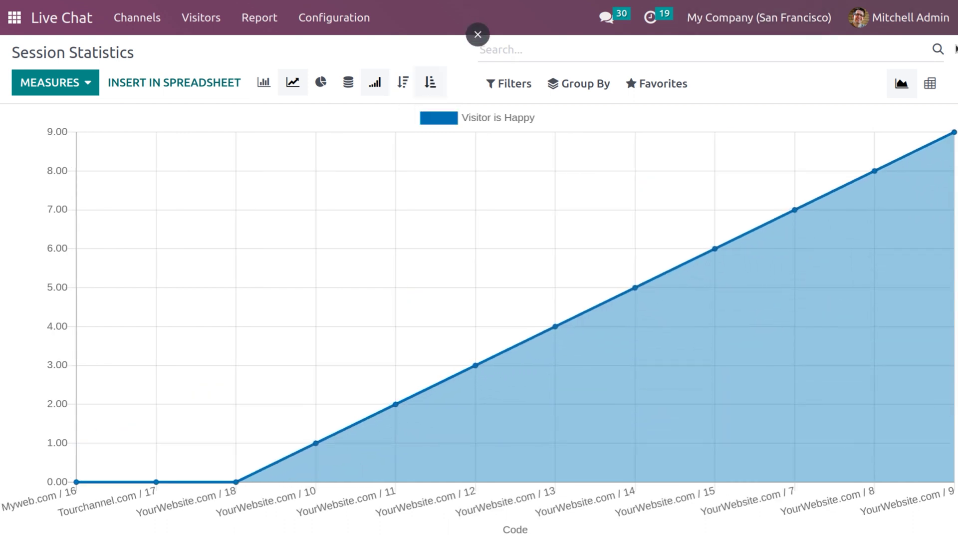
left_click(929, 84)
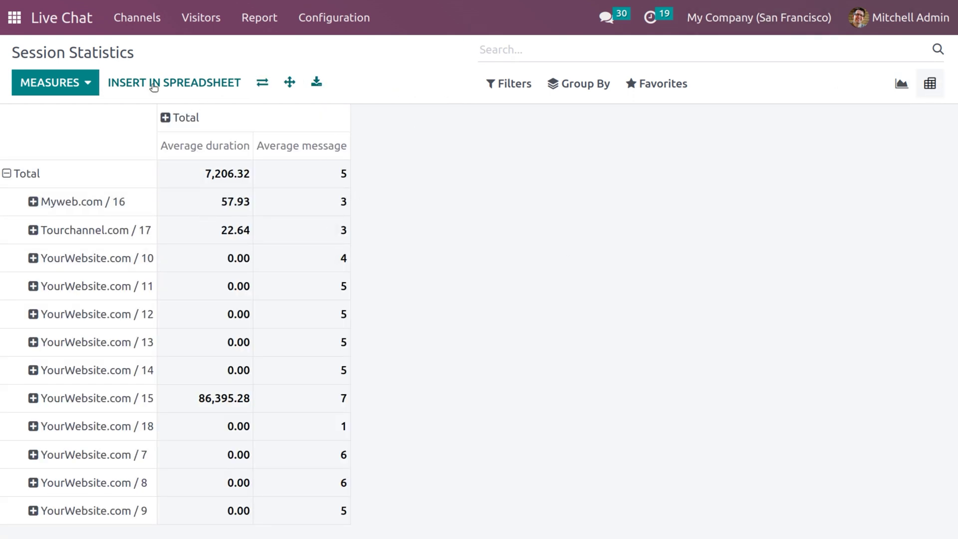
- Open the Operator Analysis report and check which measures it offers without changing the selection
left_click(259, 17)
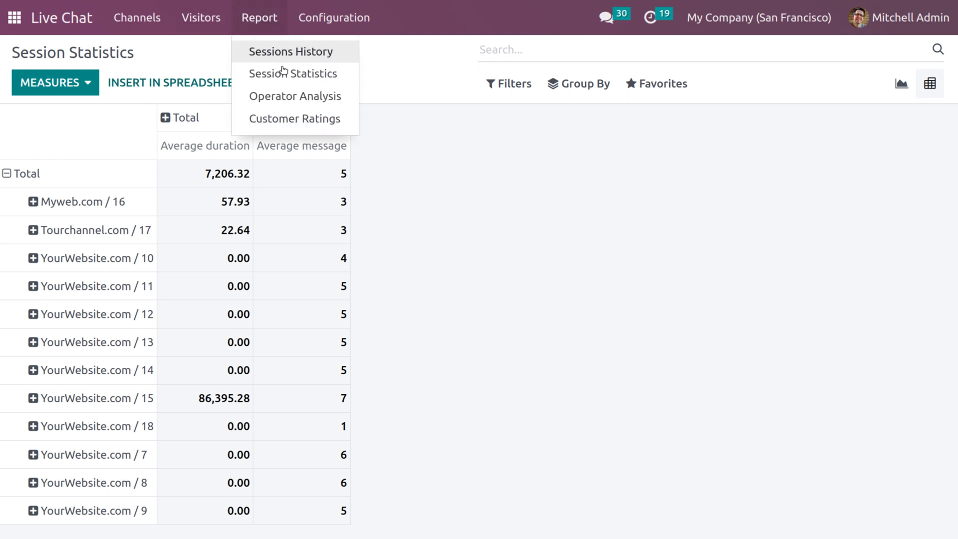
left_click(289, 96)
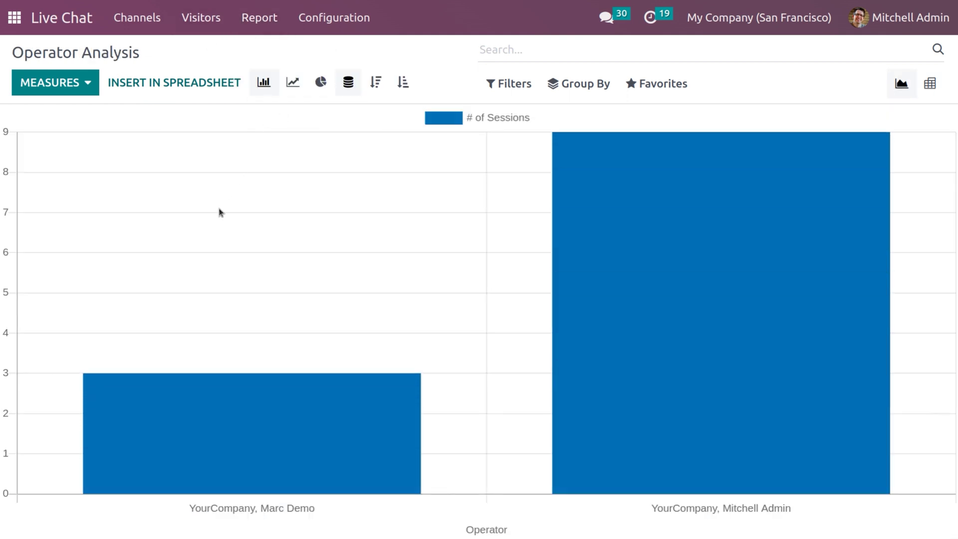
left_click(82, 85)
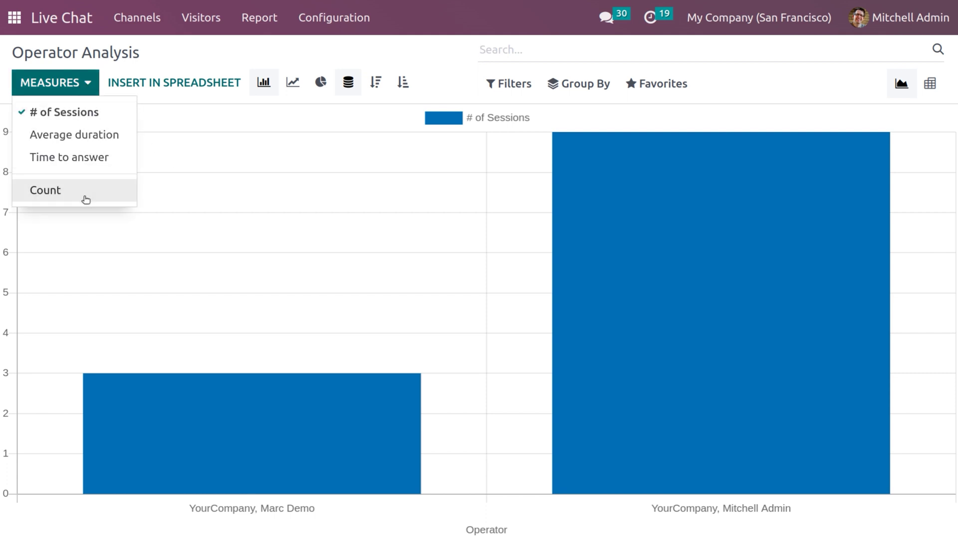
left_click(260, 151)
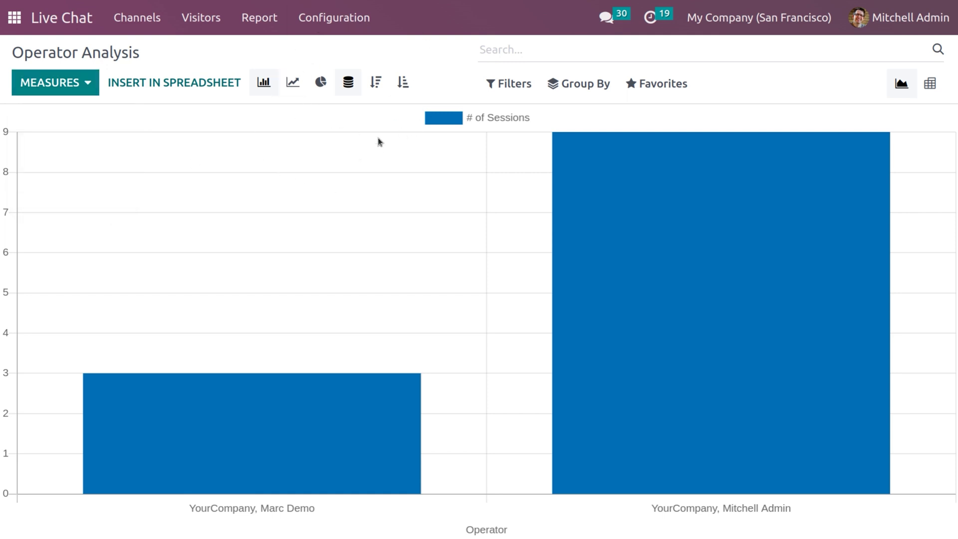
- Open the Customer Ratings report and review it in the list, pivot and graph views
left_click(274, 28)
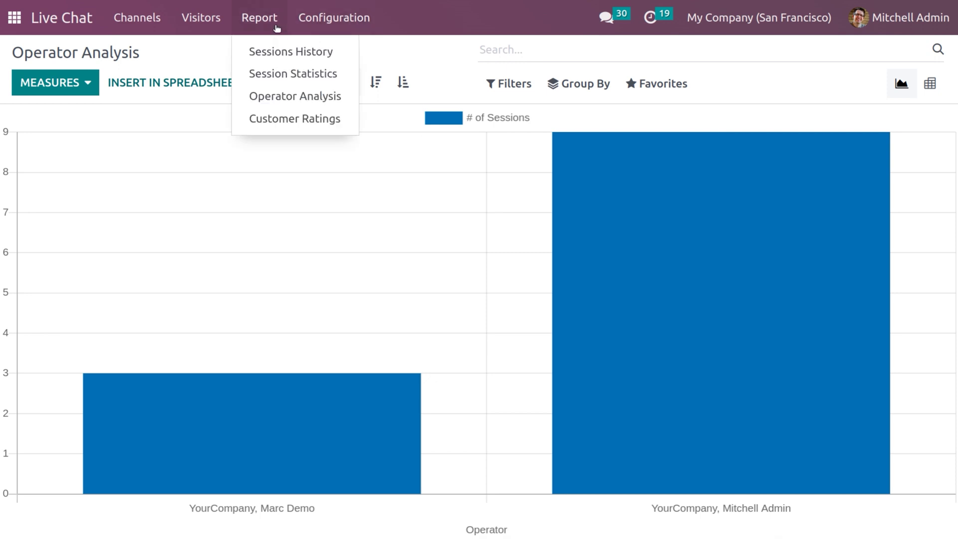
left_click(302, 130)
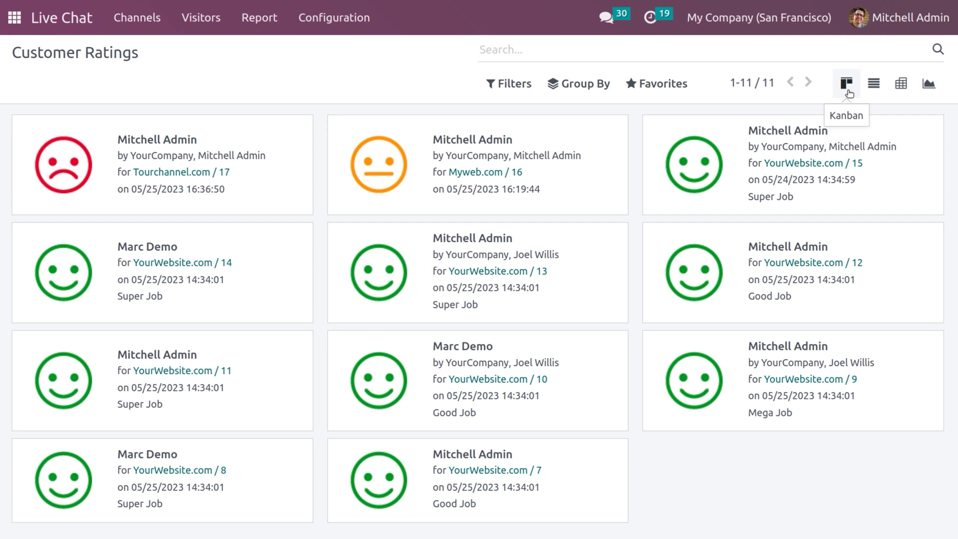
left_click(875, 83)
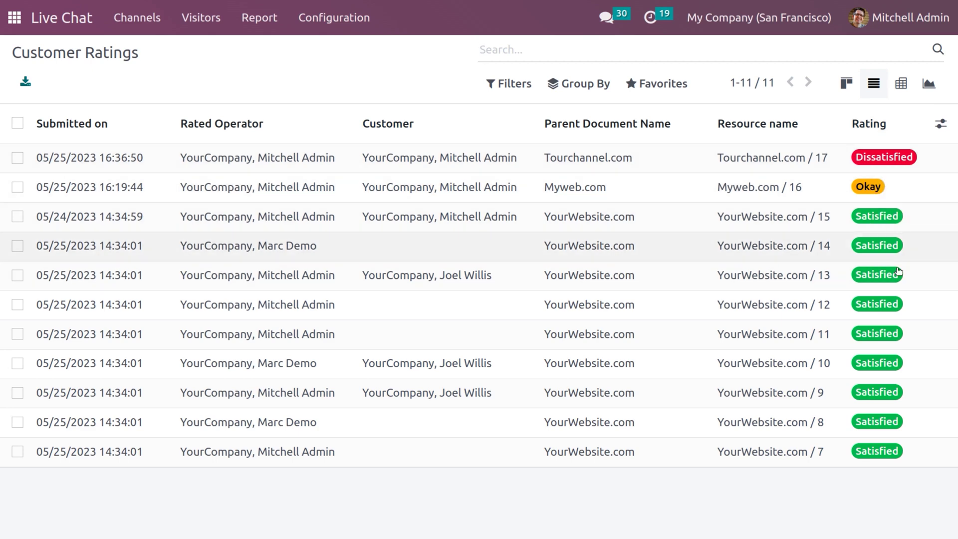
left_click(898, 89)
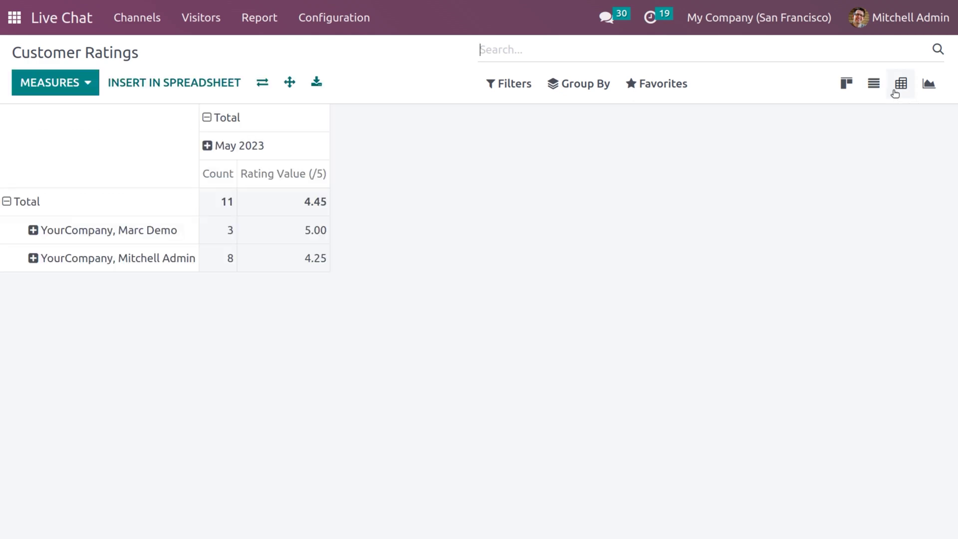
left_click(929, 86)
mouse_move(643, 149)
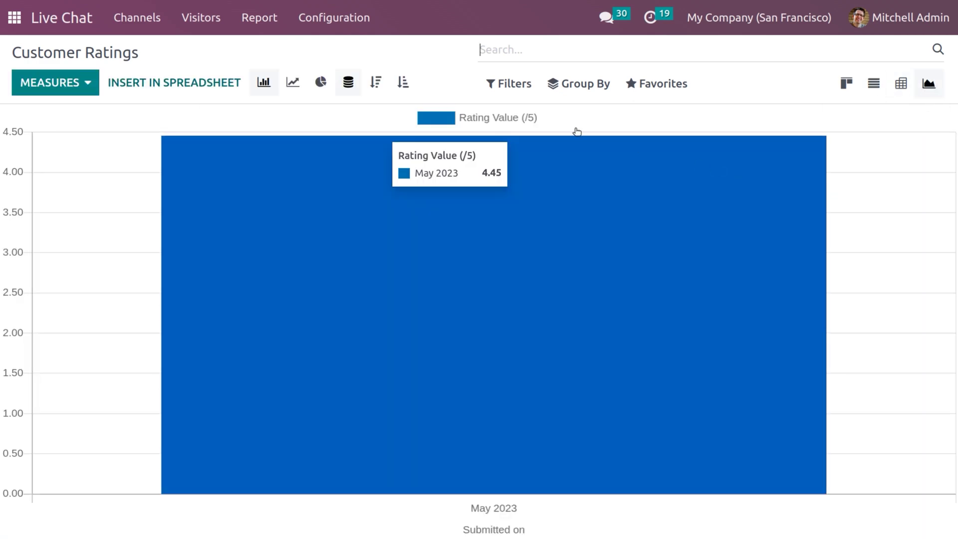
- Open the Tourchannel.com live chat channel and go to its website page
left_click(153, 25)
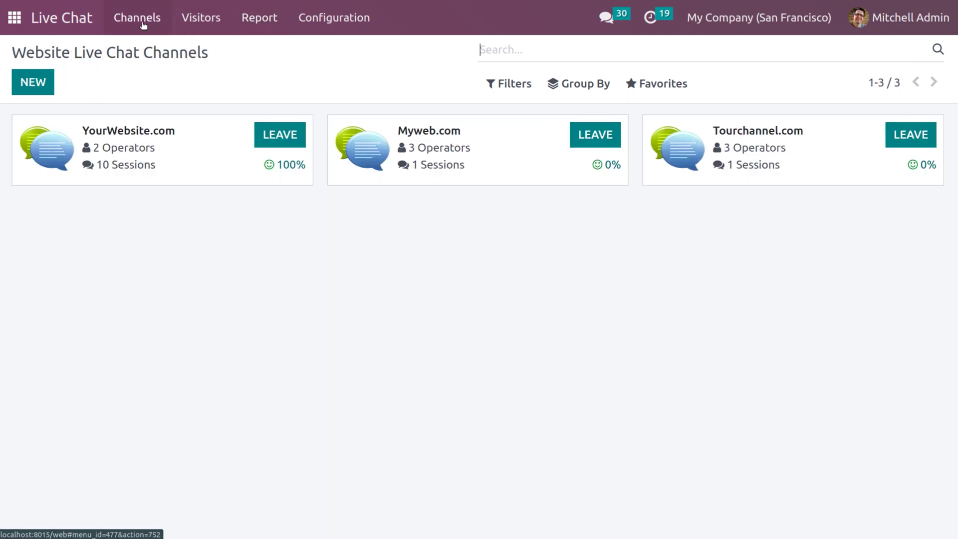
left_click(734, 156)
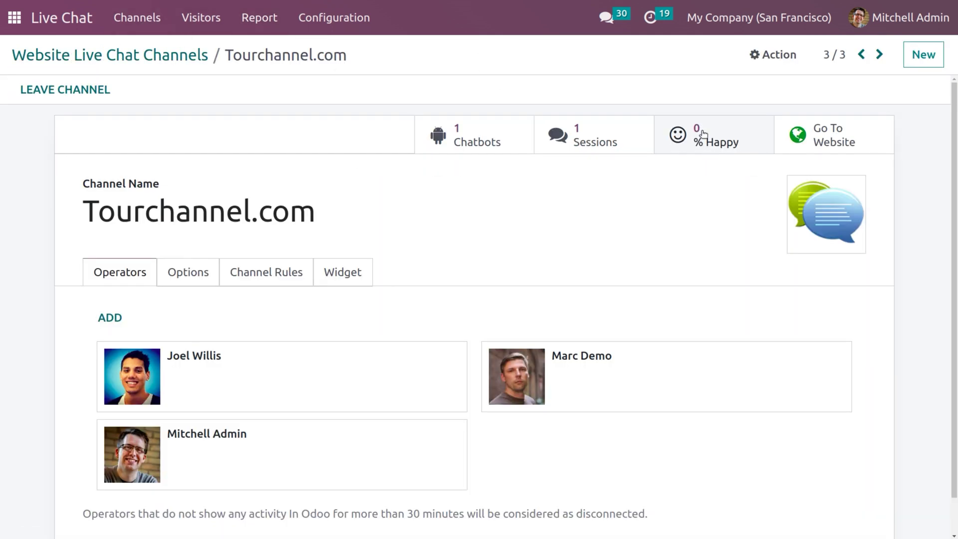
left_click(818, 135)
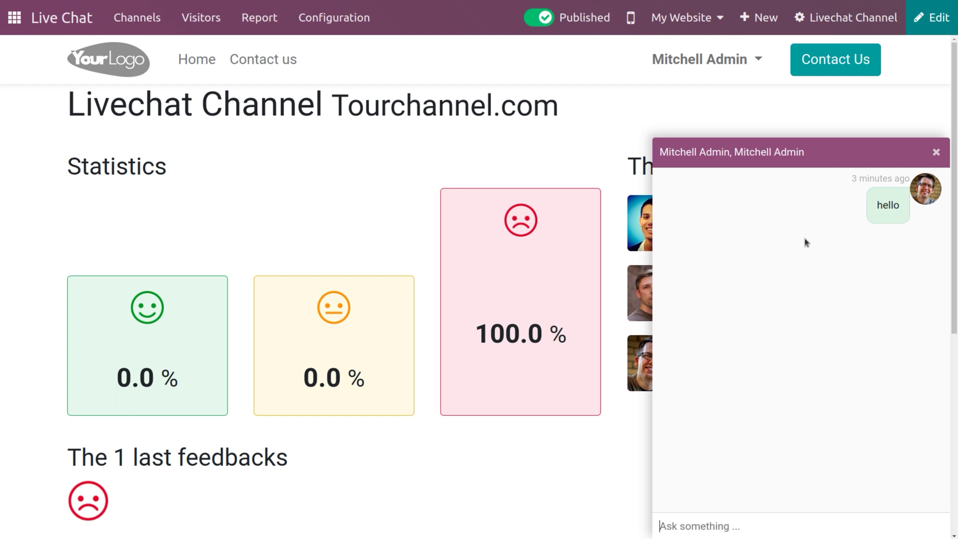
- Close the open chat without rating it and review the channel page's statistics, team and last feedbacks
left_click(935, 153)
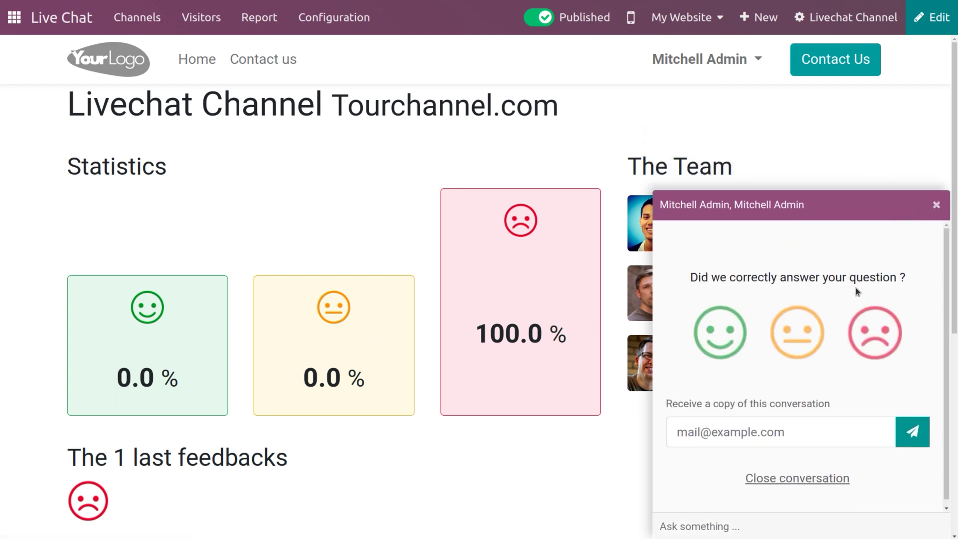
left_click(936, 205)
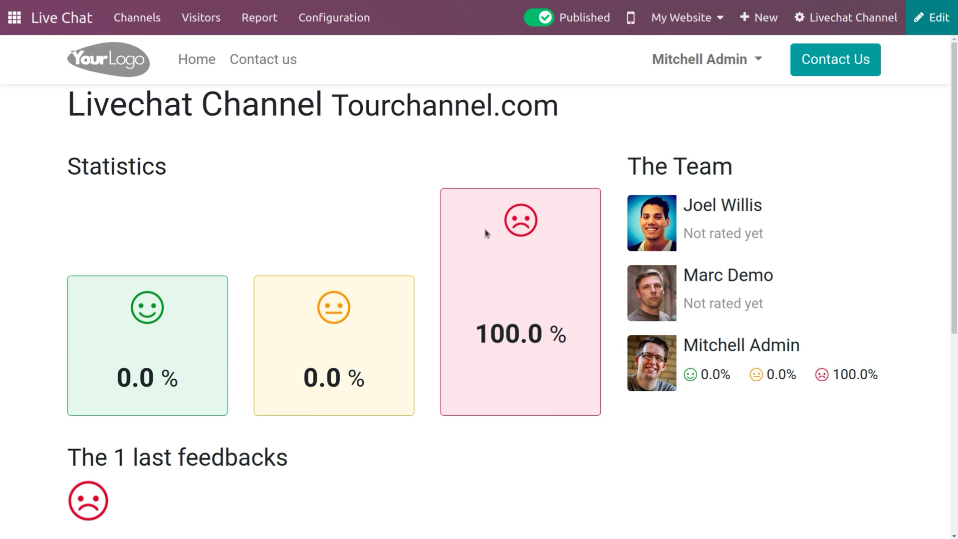
scroll(343, 484, "down", 7)
scroll(343, 484, "up", 2)
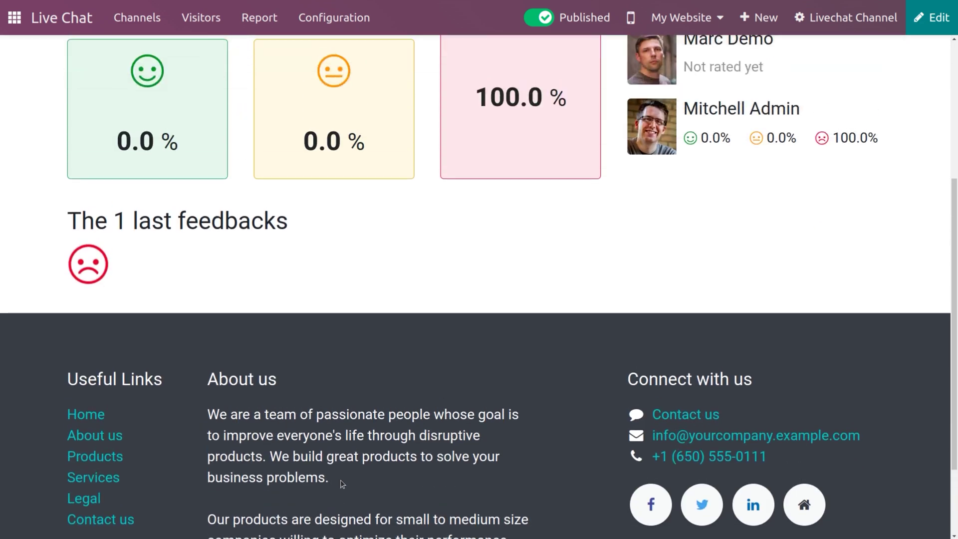
scroll(200, 234, "up", 5)
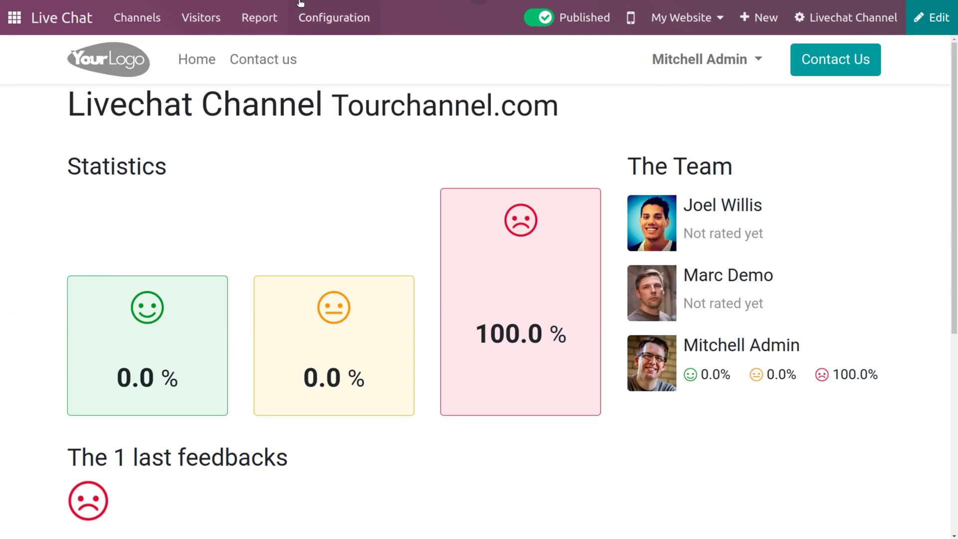
- Open the Canned Responses list and close the live chat conversation window
left_click(315, 15)
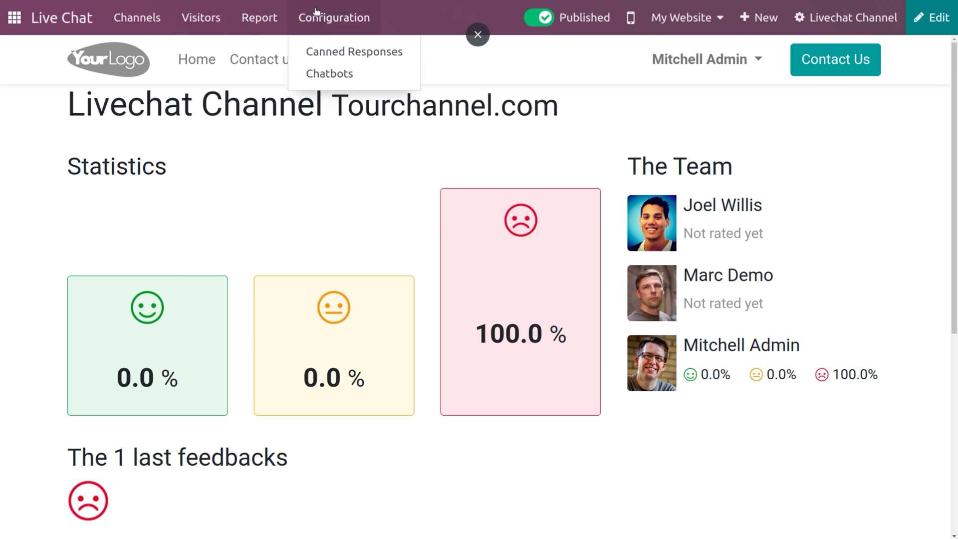
left_click(346, 54)
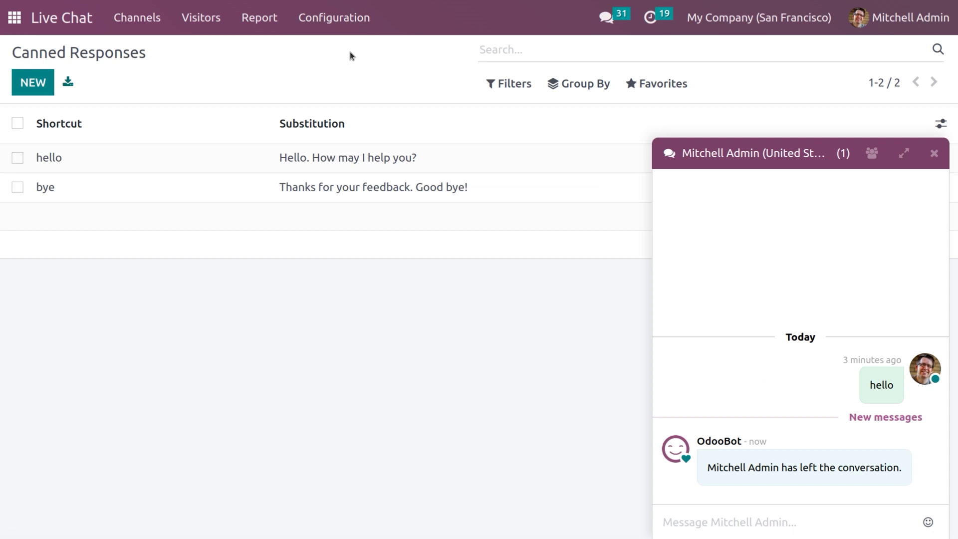
left_click(934, 154)
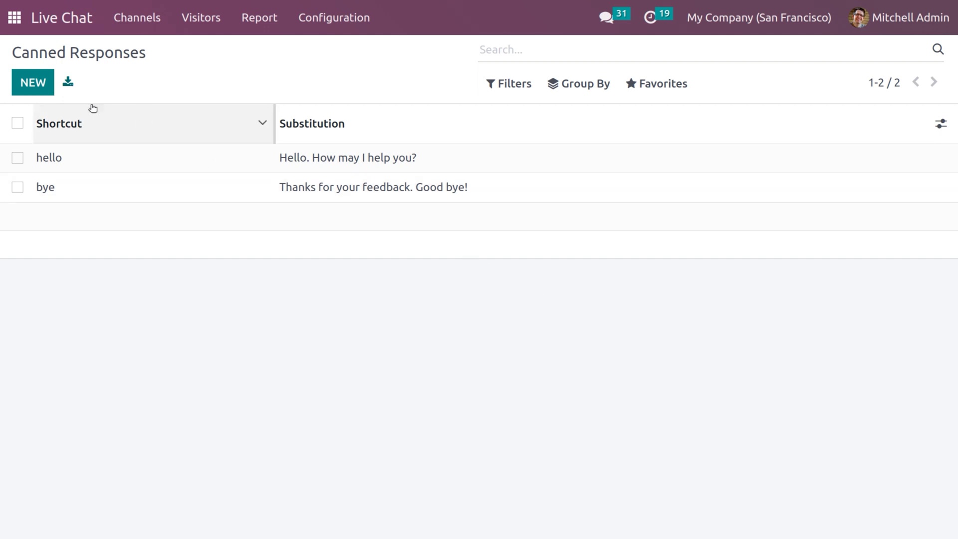
- Create a canned response with the shortcut "nice" and the substitution "have a nice day!!!"
left_click(43, 88)
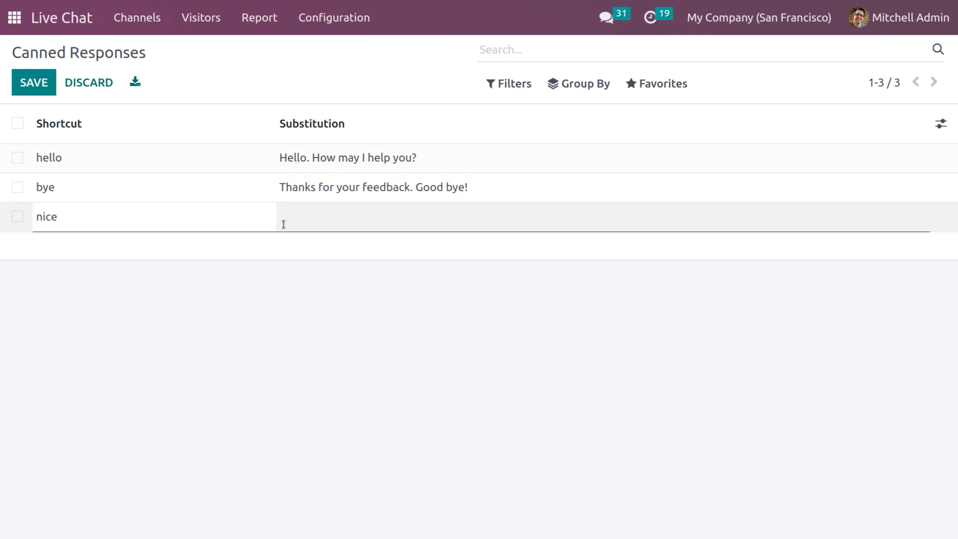
left_click(301, 213)
type("have a nice day")
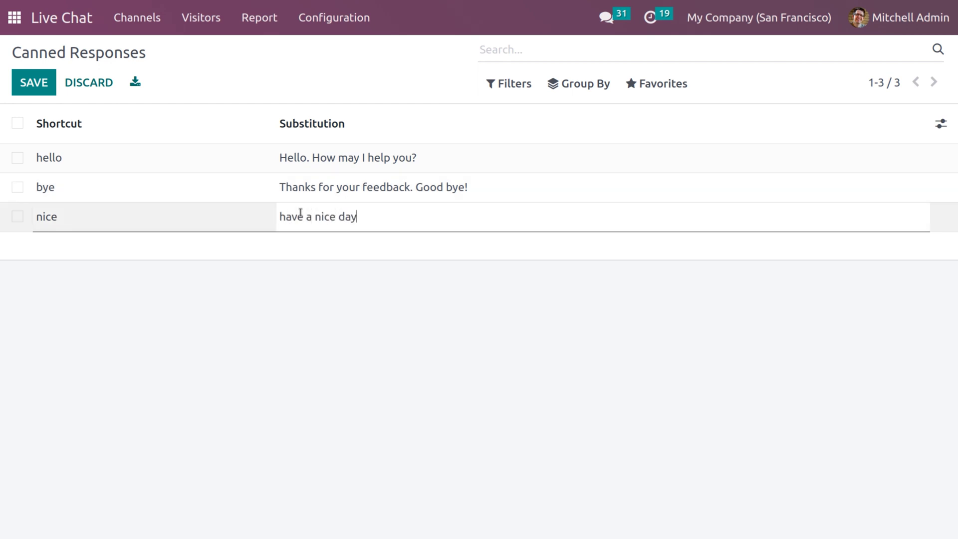
key("BackSpace")
key("BackSpace")
key("BackSpace")
key("BackSpace")
key("BackSpace")
type("!!!")
key("Return")
- Open the chatbot list and examine the scripts of Lead Generation Bot and Welcome Bot
left_click(338, 19)
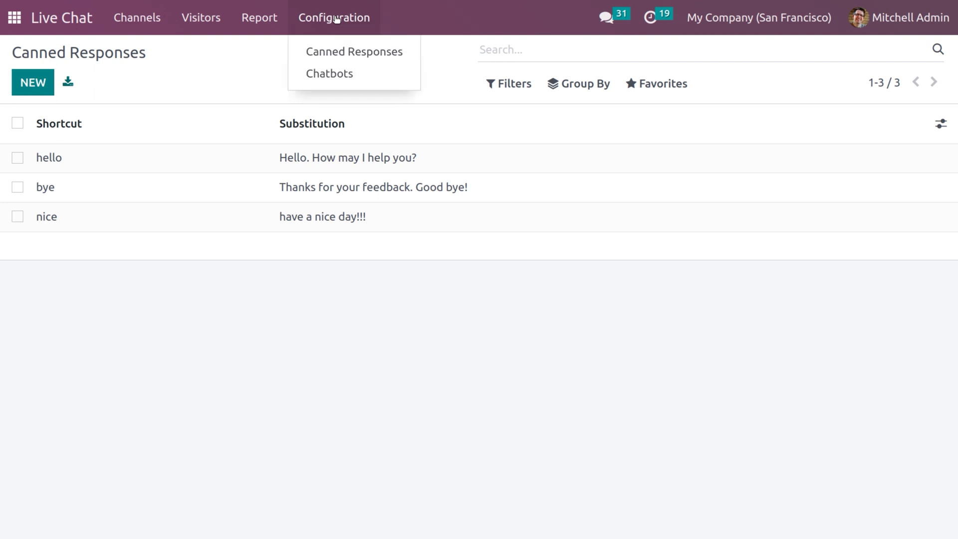
left_click(344, 76)
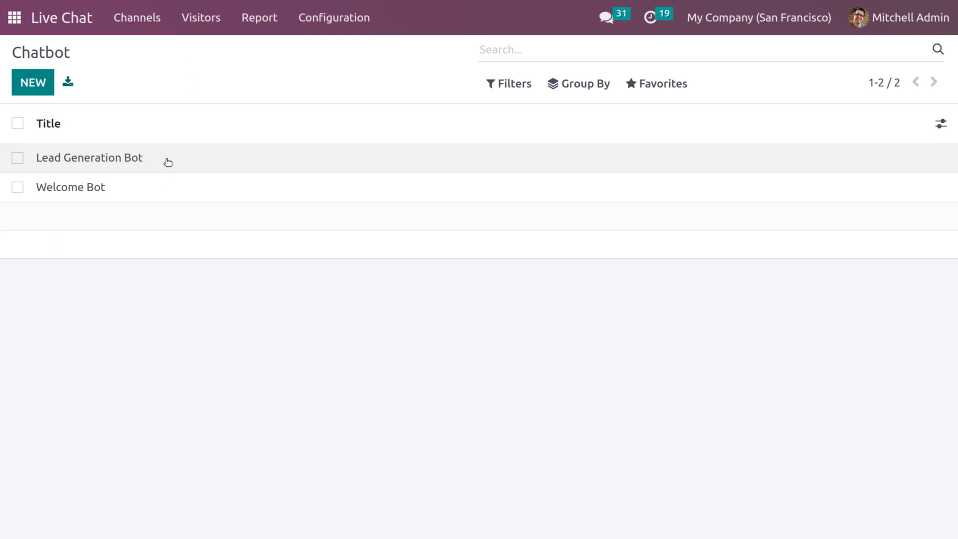
left_click(168, 160)
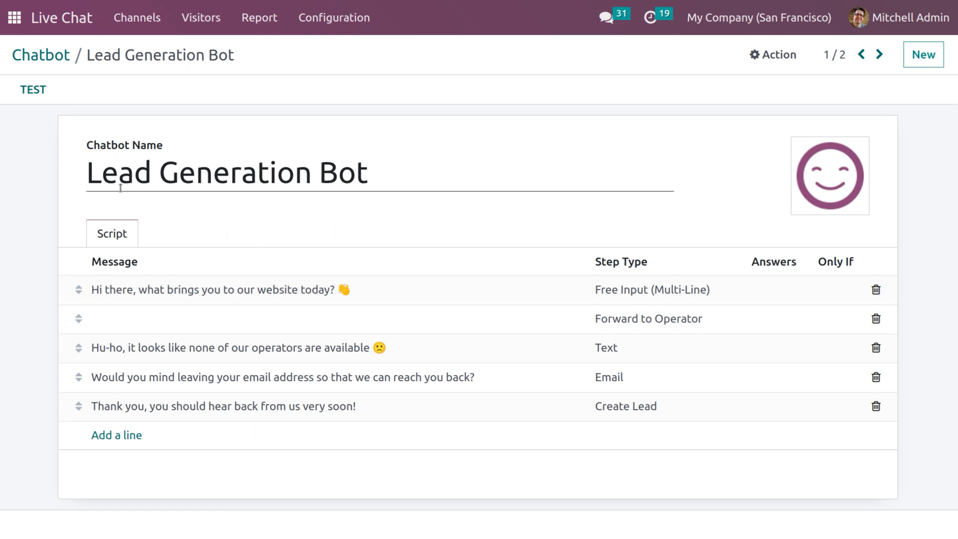
left_click(65, 56)
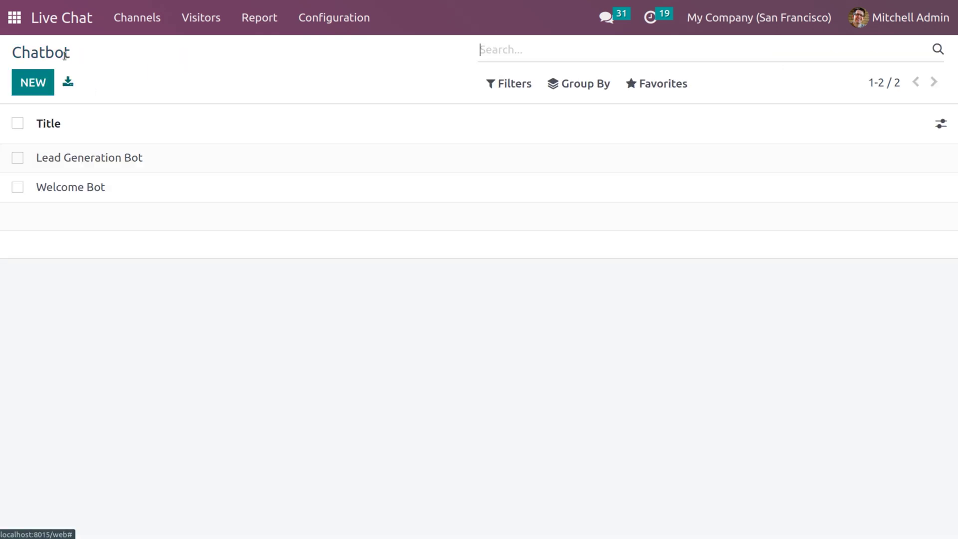
left_click(94, 187)
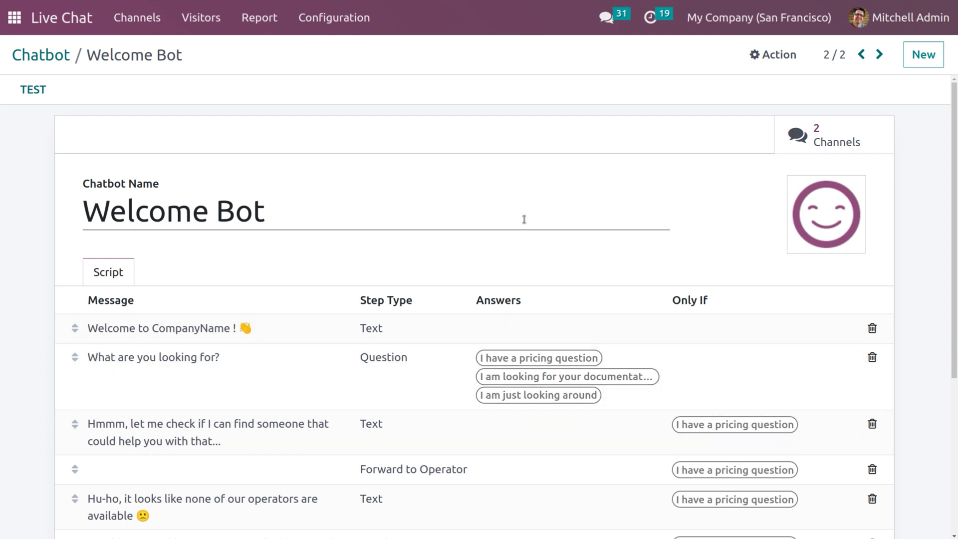
- Test the Welcome Bot by answering "I have a pricing question", then go back to edit mode
left_click(43, 94)
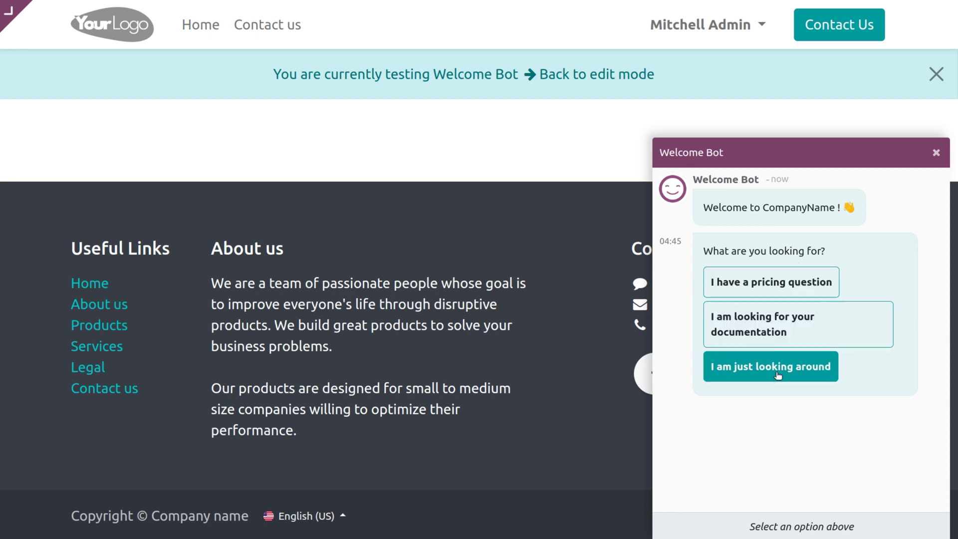
left_click(787, 298)
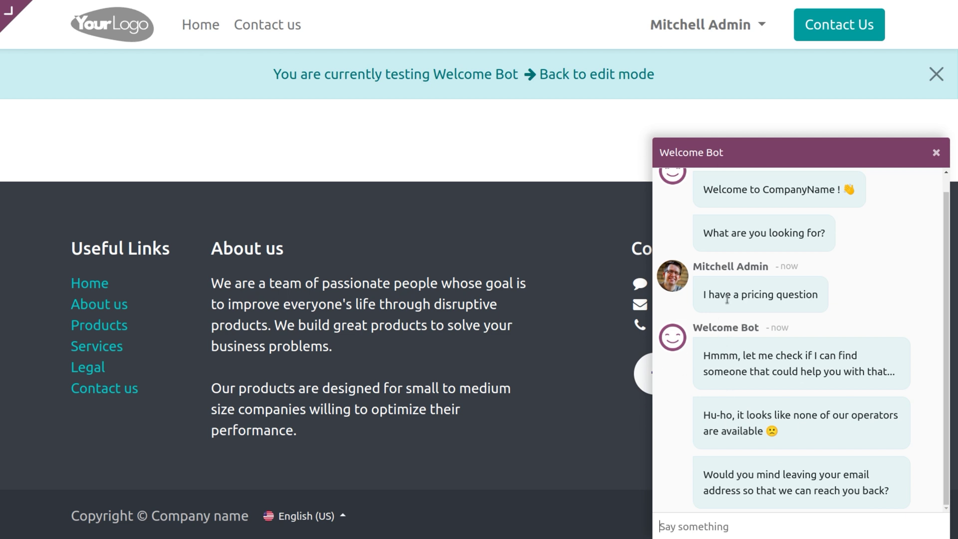
left_click(579, 75)
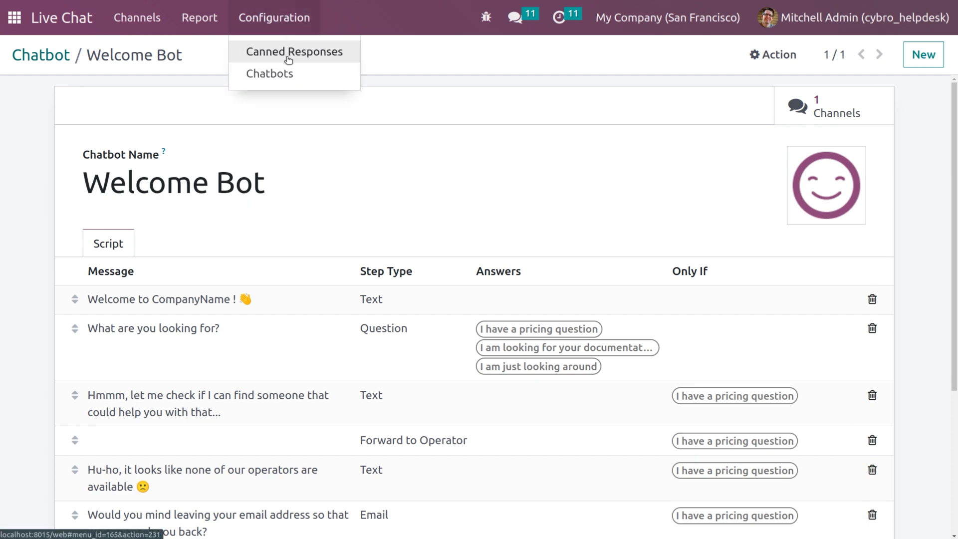
- Create and save a canned response with the shortcut "nice" and the substitution "welcome nice to meet you!!!!!"
left_click(289, 57)
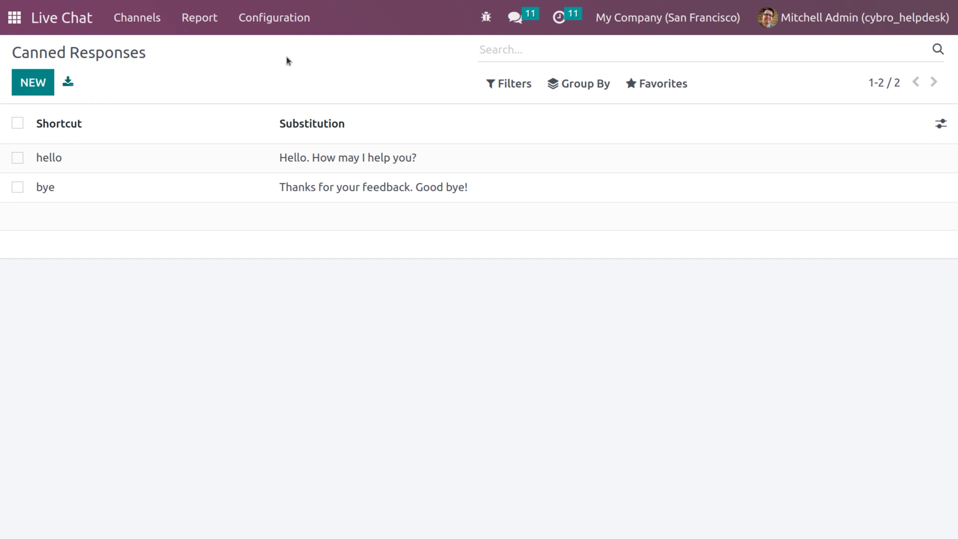
left_click(24, 83)
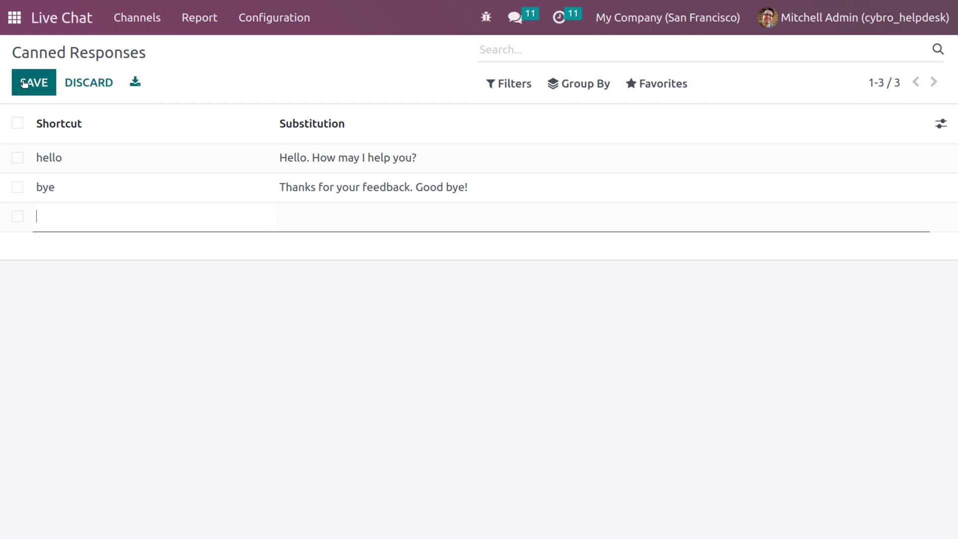
type("nice")
left_click(328, 222)
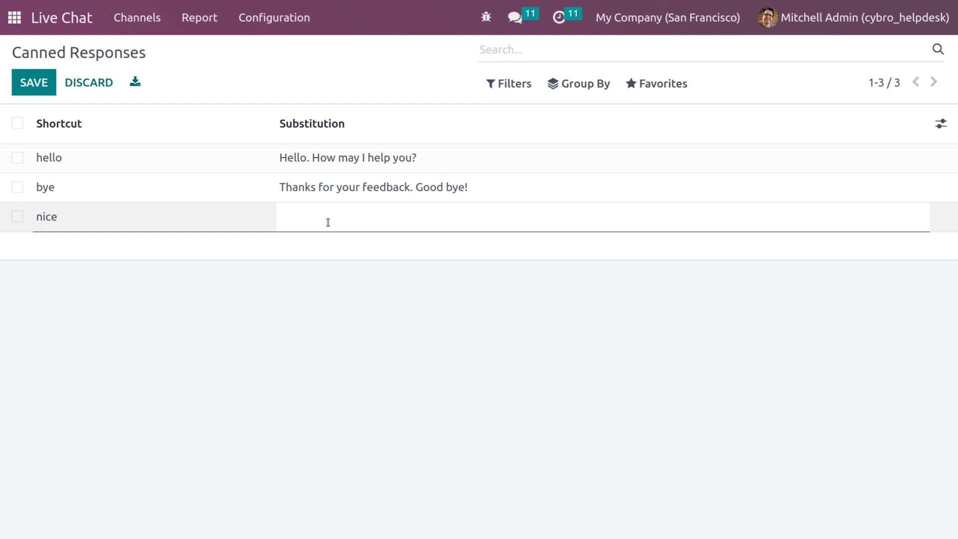
type("welcome nice to me")
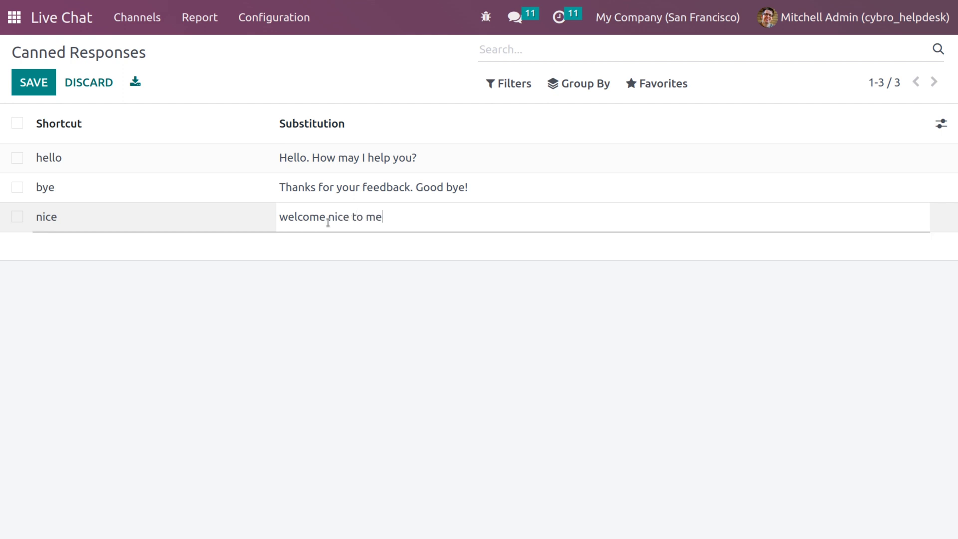
type("et you!!!!!")
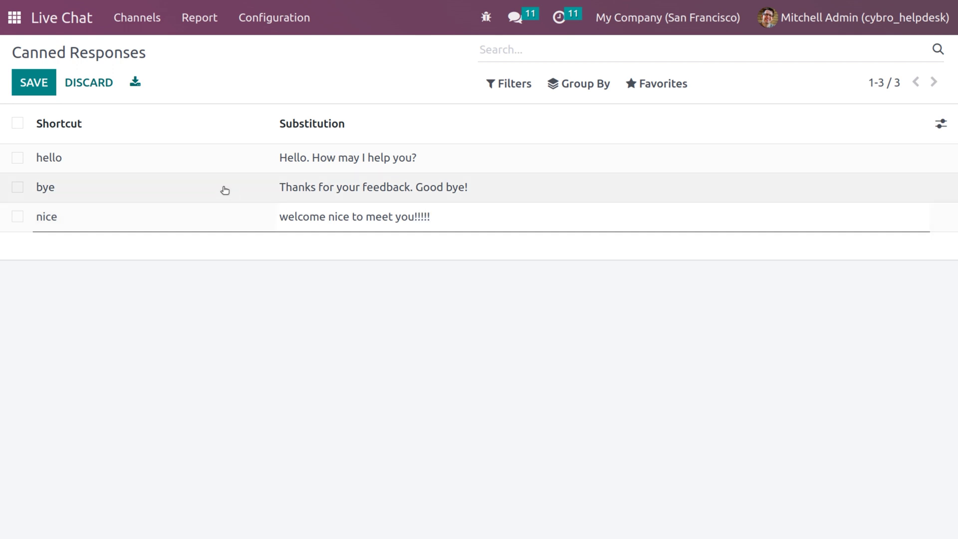
left_click(27, 81)
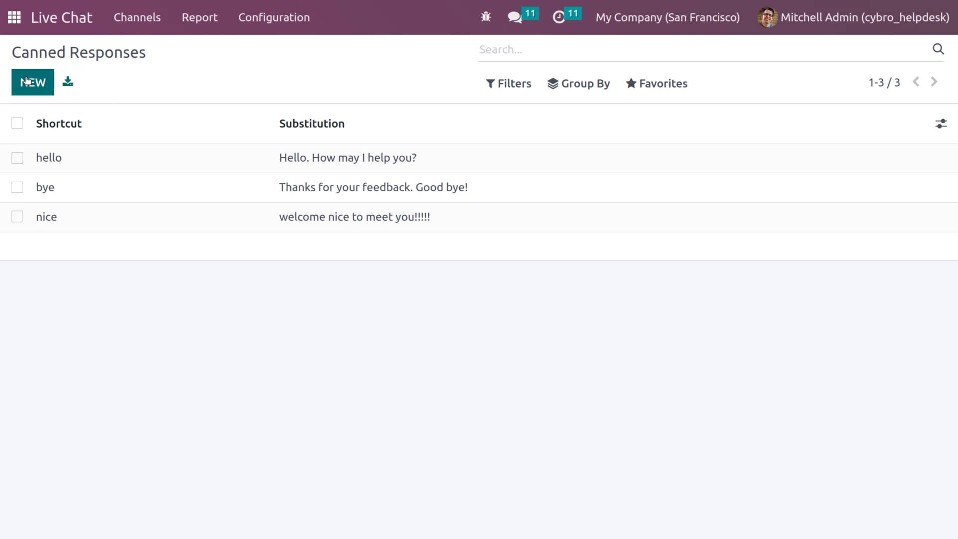
- Switch to the Discuss app and start a direct message conversation with the administrator's own user
left_click(14, 17)
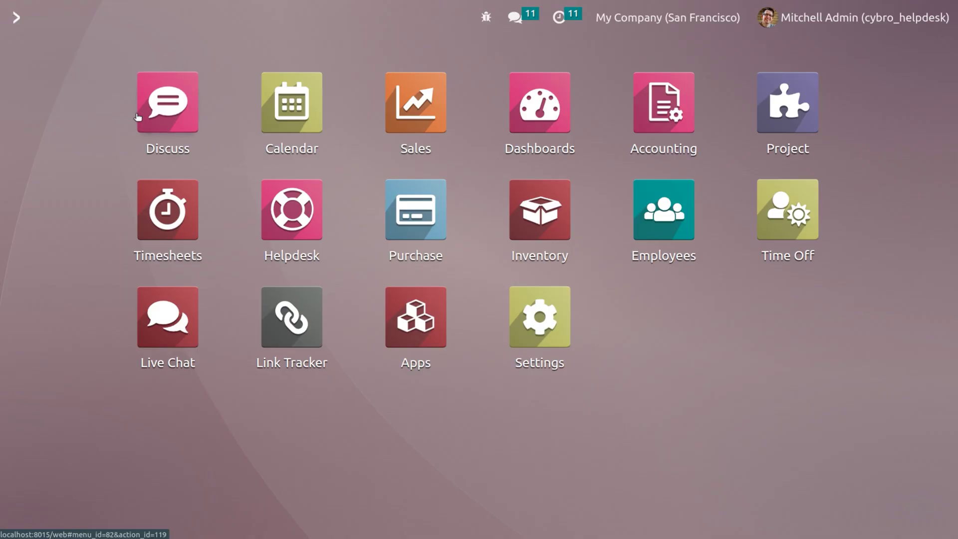
left_click(167, 103)
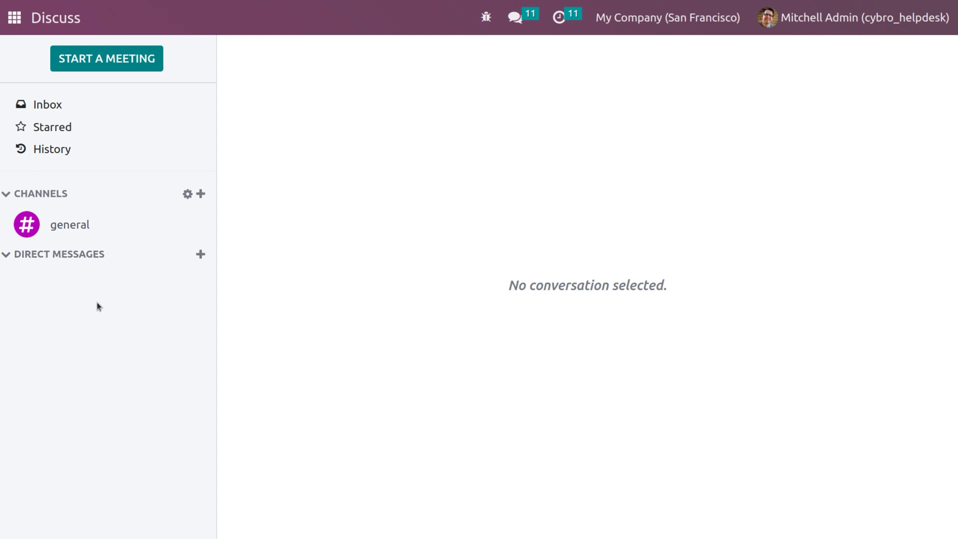
left_click(201, 256)
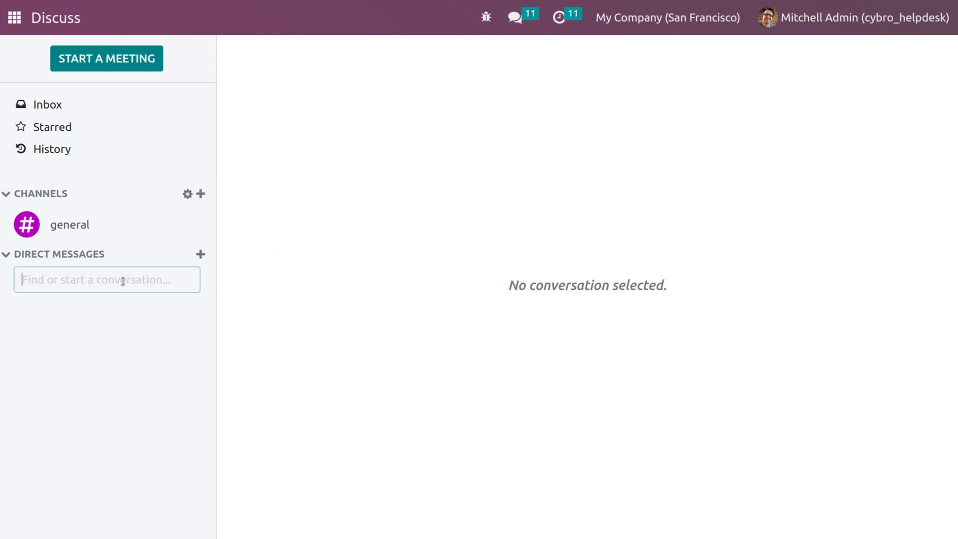
type("mi")
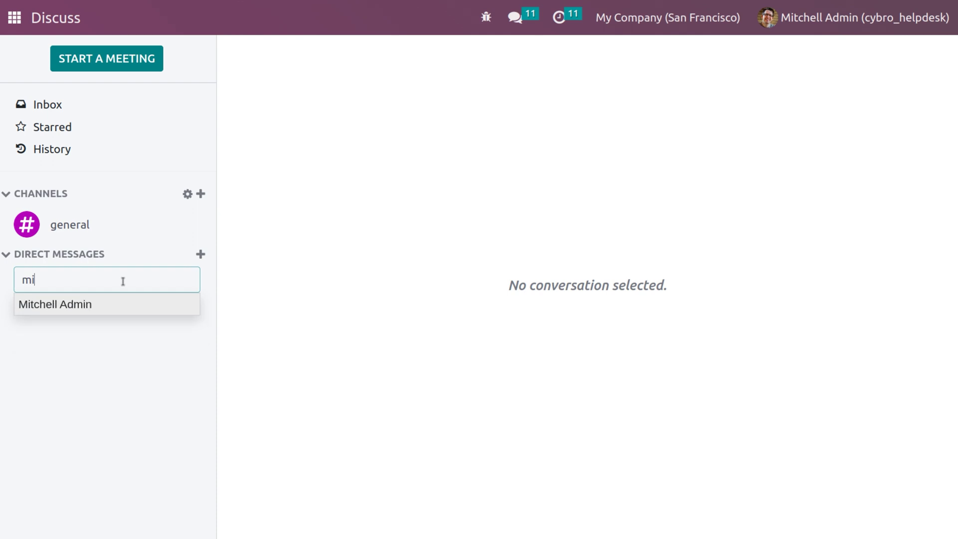
left_click(97, 309)
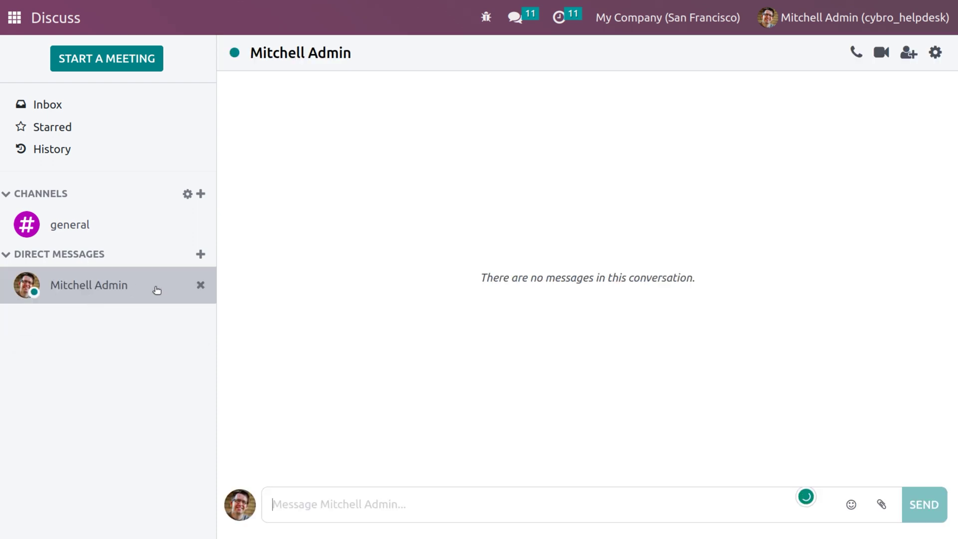
- Start two more direct message conversations, one with the demo user and one with another contact, finding each by name
left_click(201, 255)
type("marc")
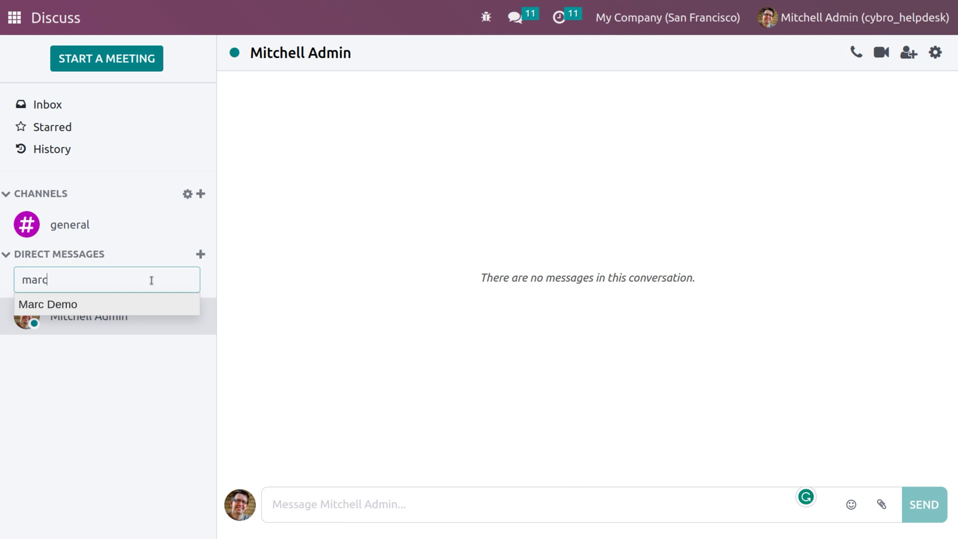
left_click(123, 305)
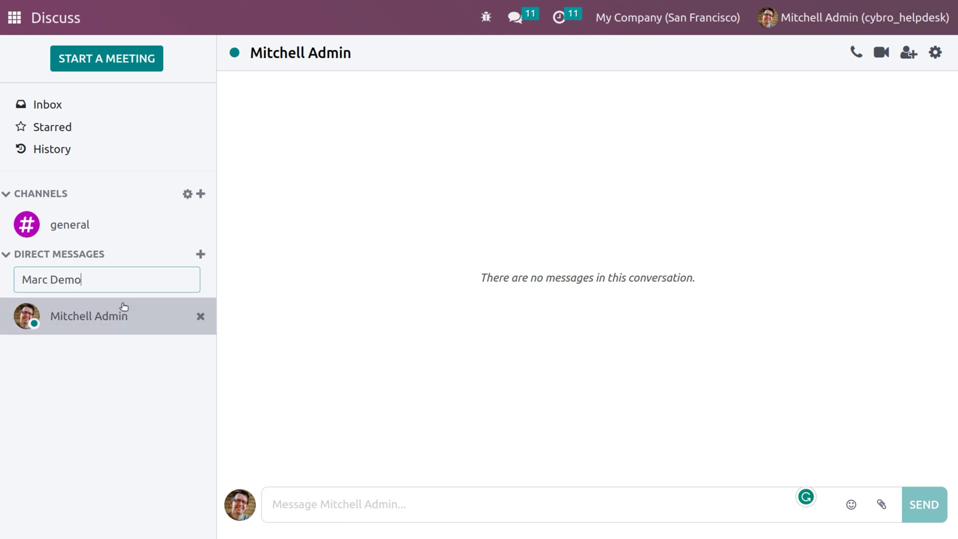
left_click(200, 254)
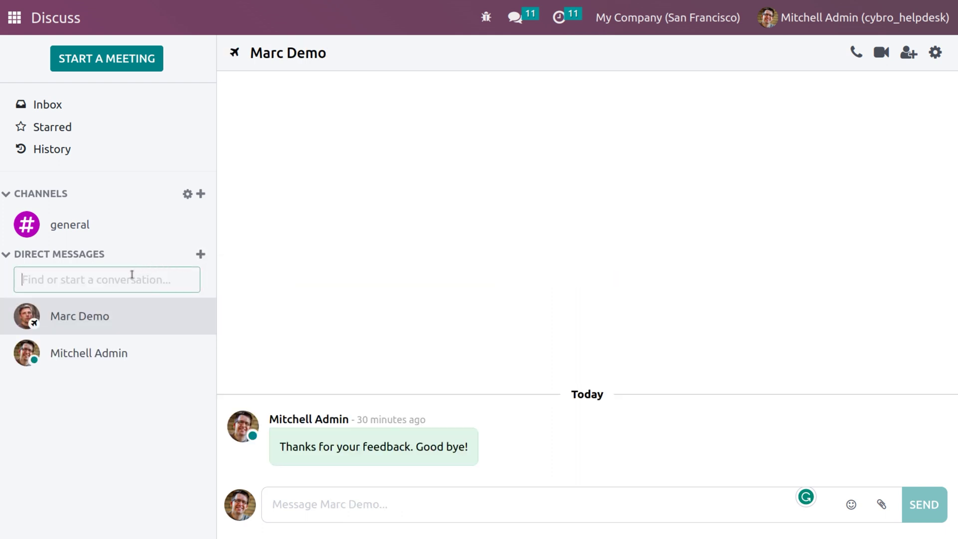
type("jerry")
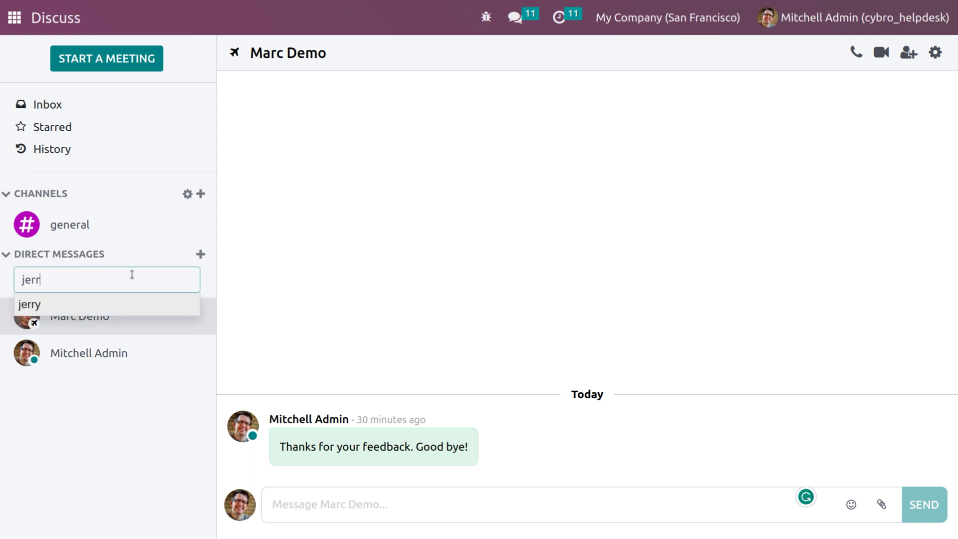
left_click(100, 304)
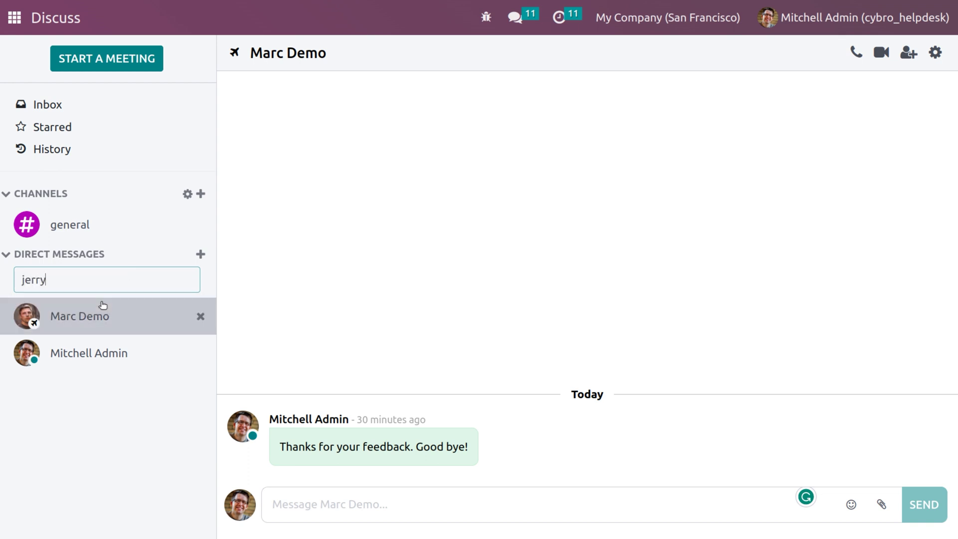
type("Hello. How may I help you?")
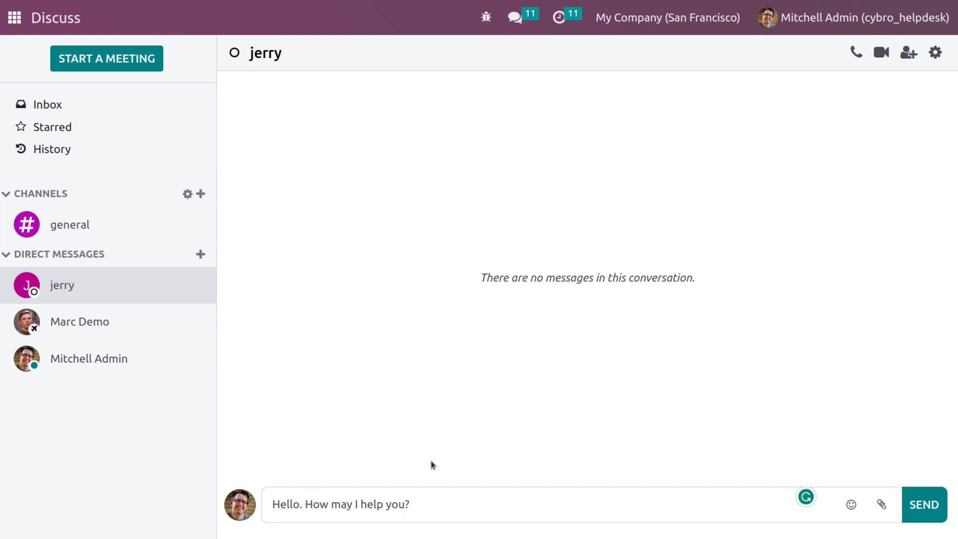
key("BackSpace")
key("BackSpace")
key("BackSpace")
key("BackSpace")
key("BackSpace")
key("BackSpace")
key("BackSpace")
key("BackSpace")
key("BackSpace")
key("BackSpace")
key("BackSpace")
key("BackSpace")
key("BackSpace")
key("BackSpace")
key("BackSpace")
key("BackSpace")
key("BackSpace")
key("BackSpace")
key("BackSpace")
key("BackSpace")
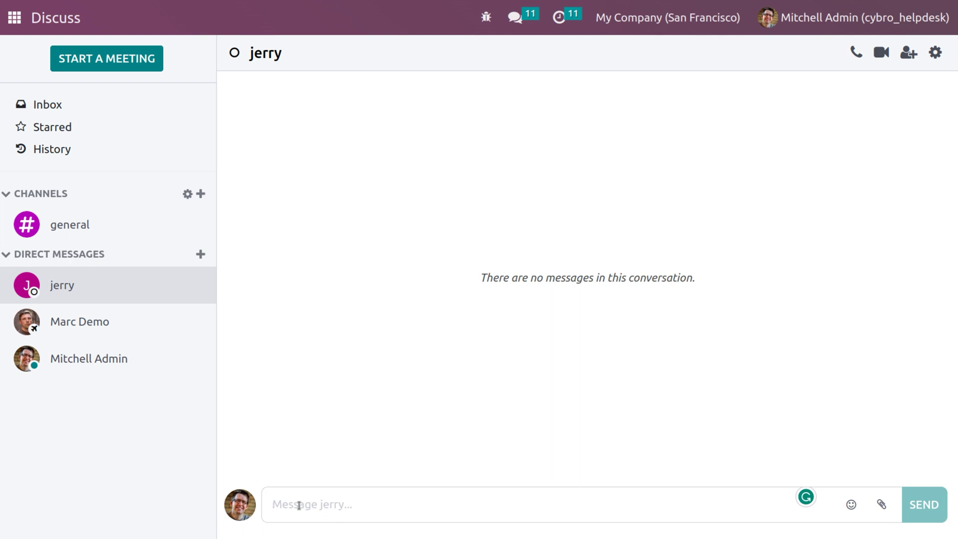
- Insert the "hello" canned response into the newest direct conversation through the ":" suggestion list and send it
type(":")
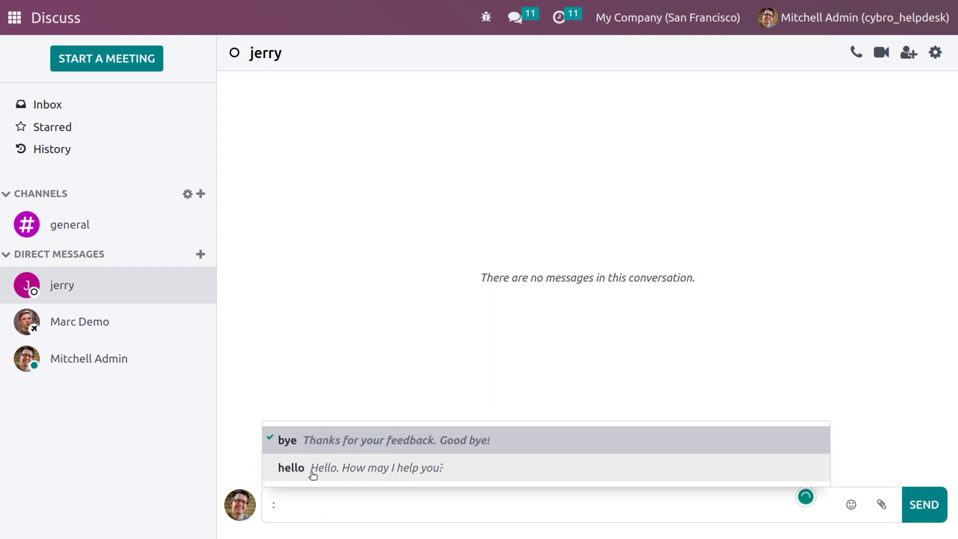
key("Down")
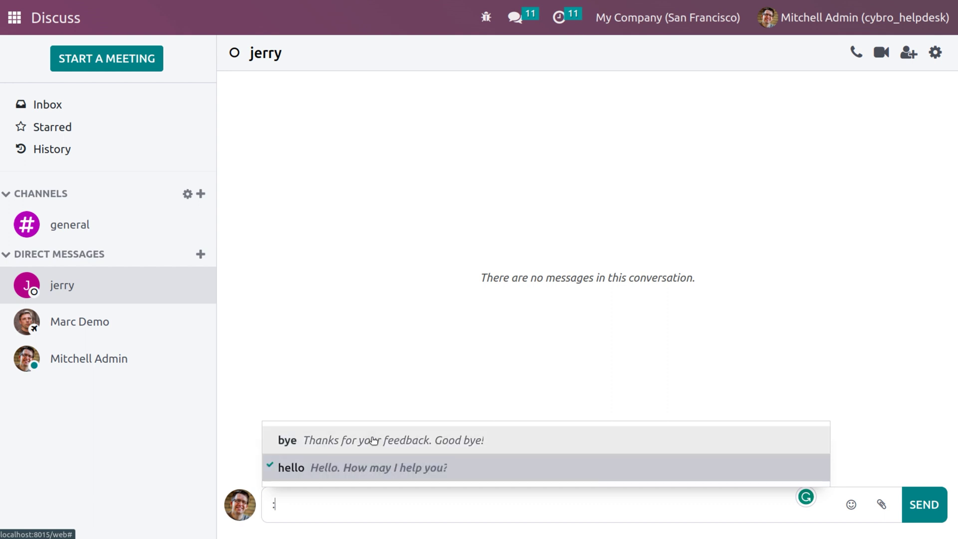
left_click(361, 469)
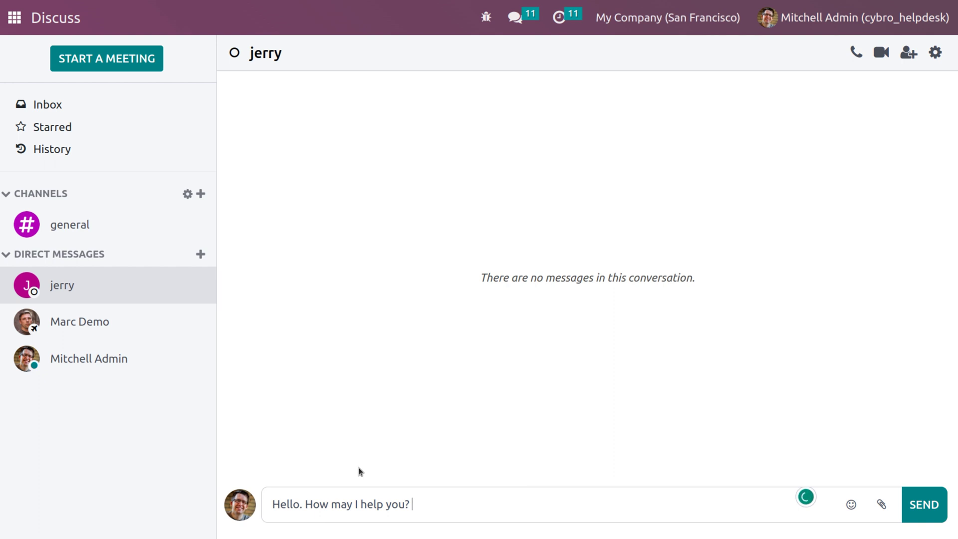
key("Return")
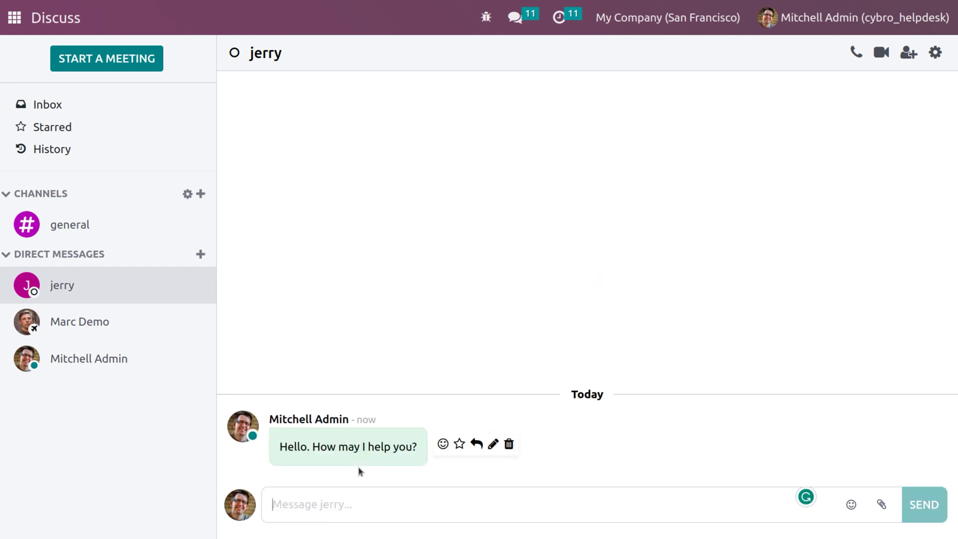